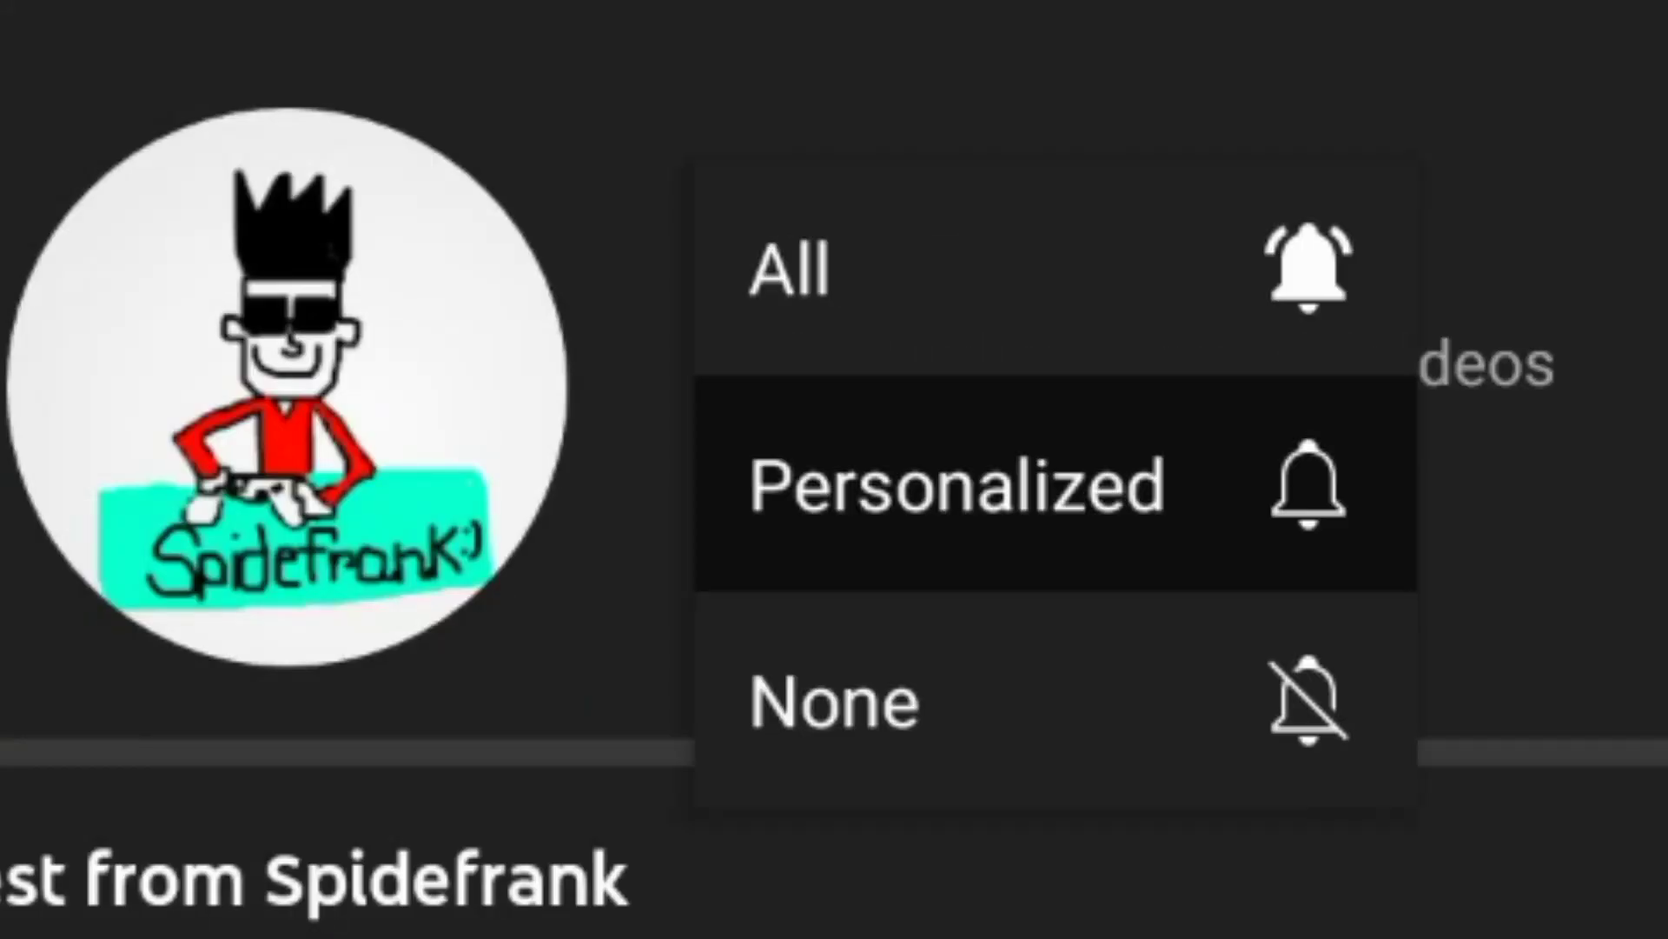
Set the channel's notification bell to All, then switch to the browser
click(1303, 267)
click(547, 795)
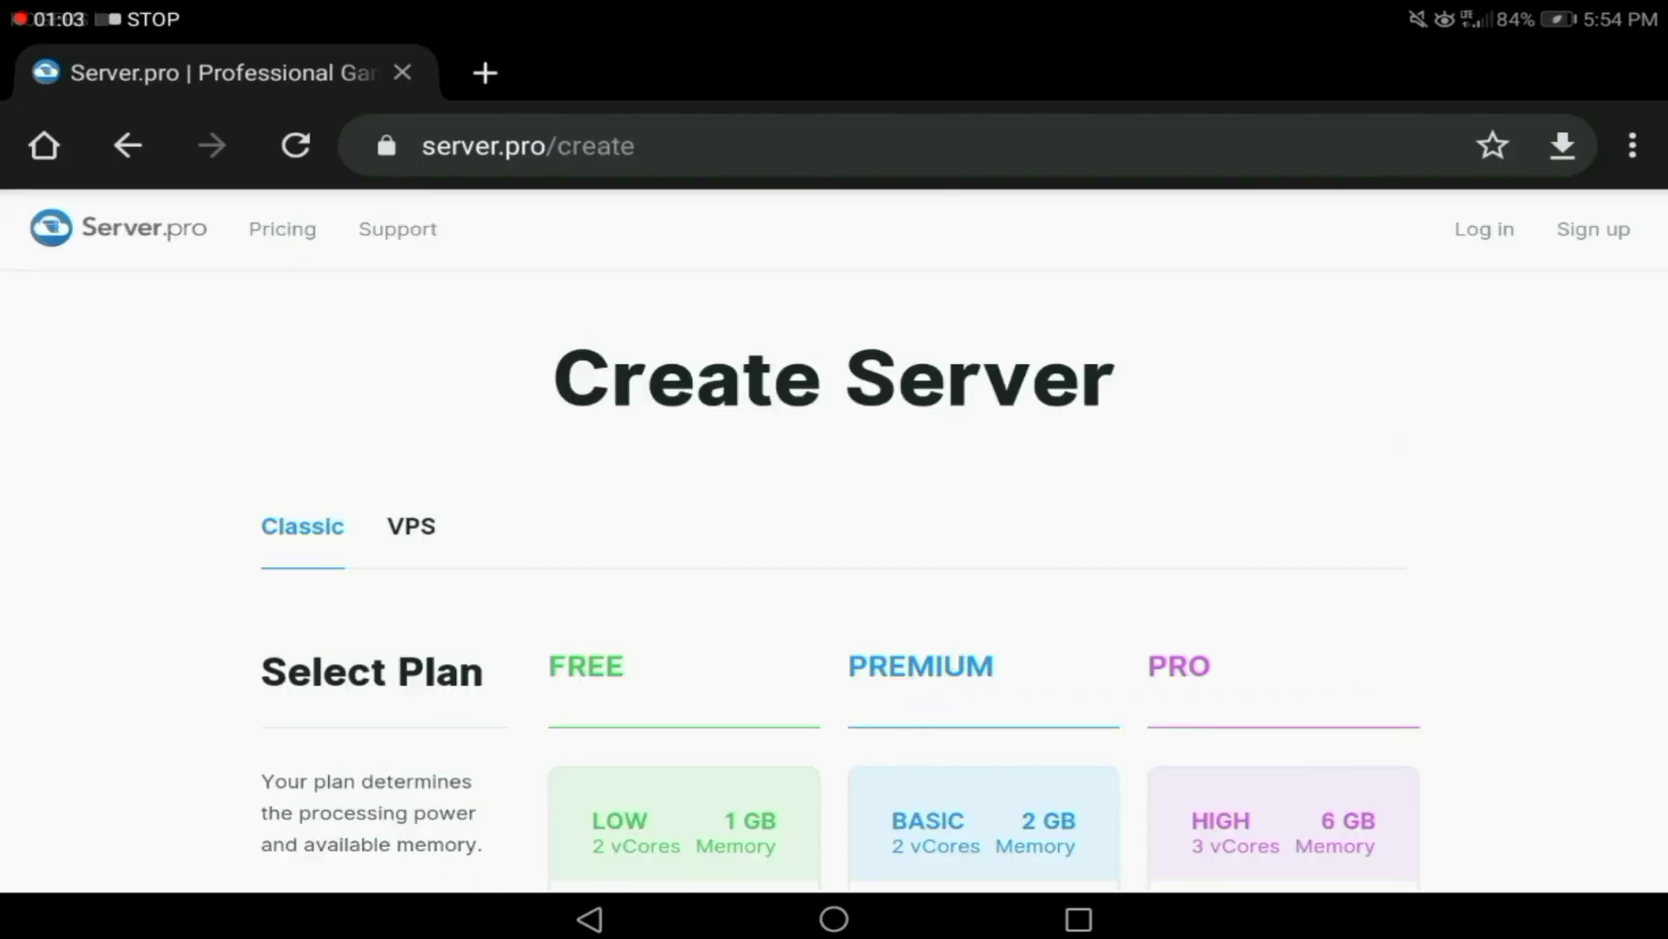
scroll(1079, 547, down, 2)
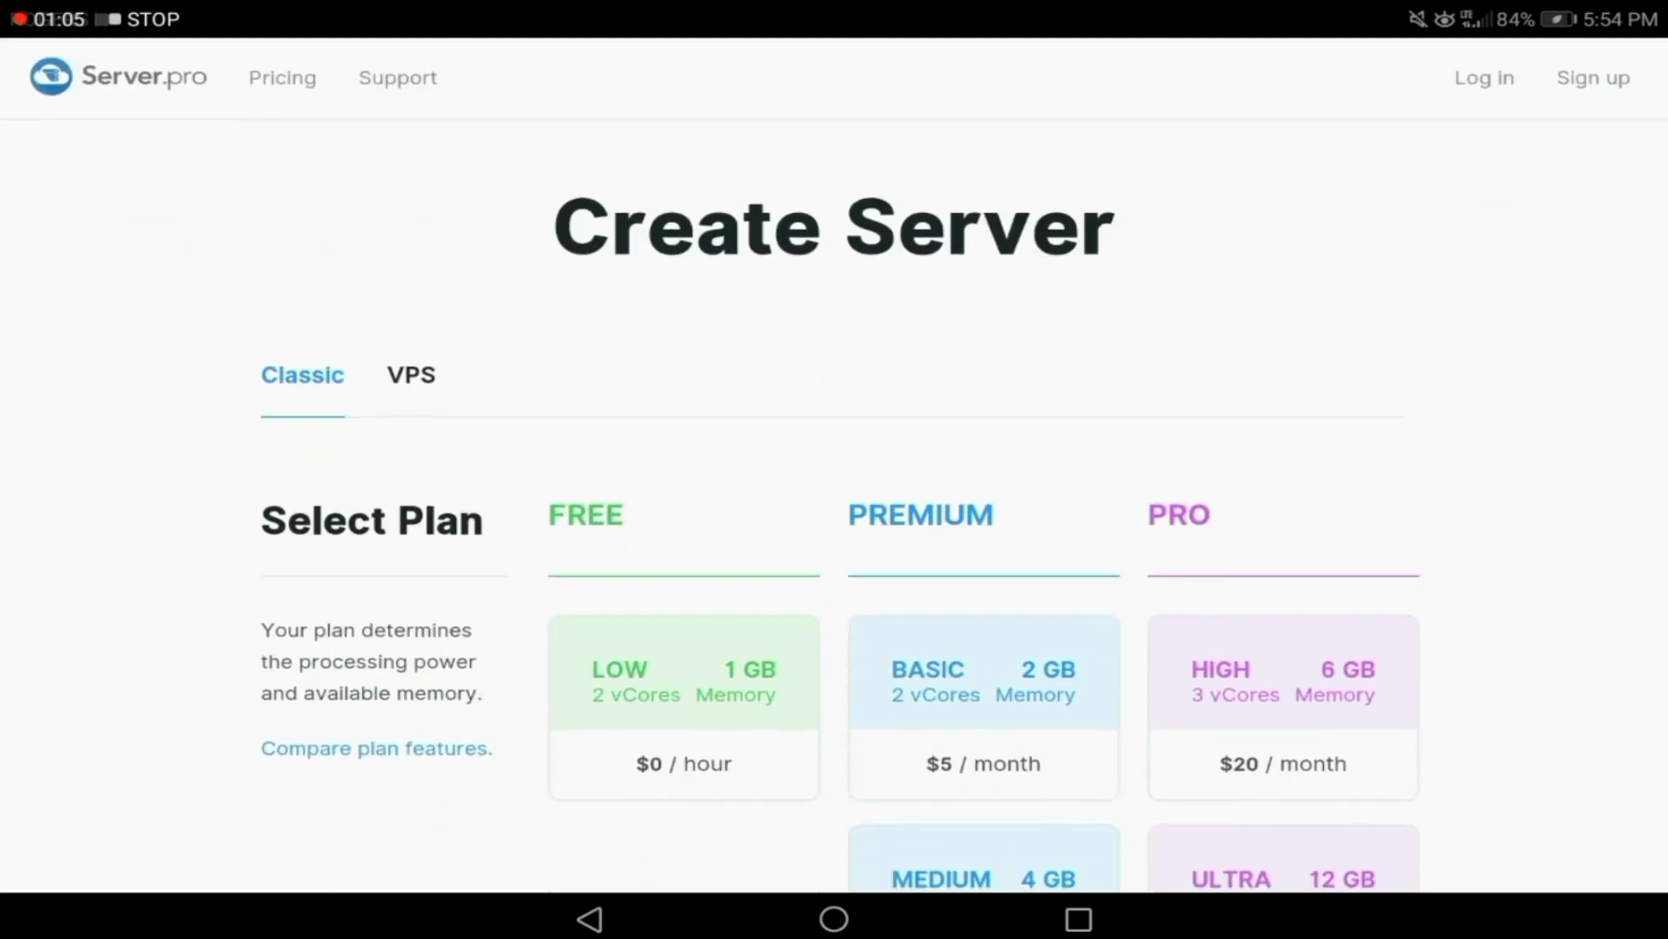
scroll(330, 349, down, 2)
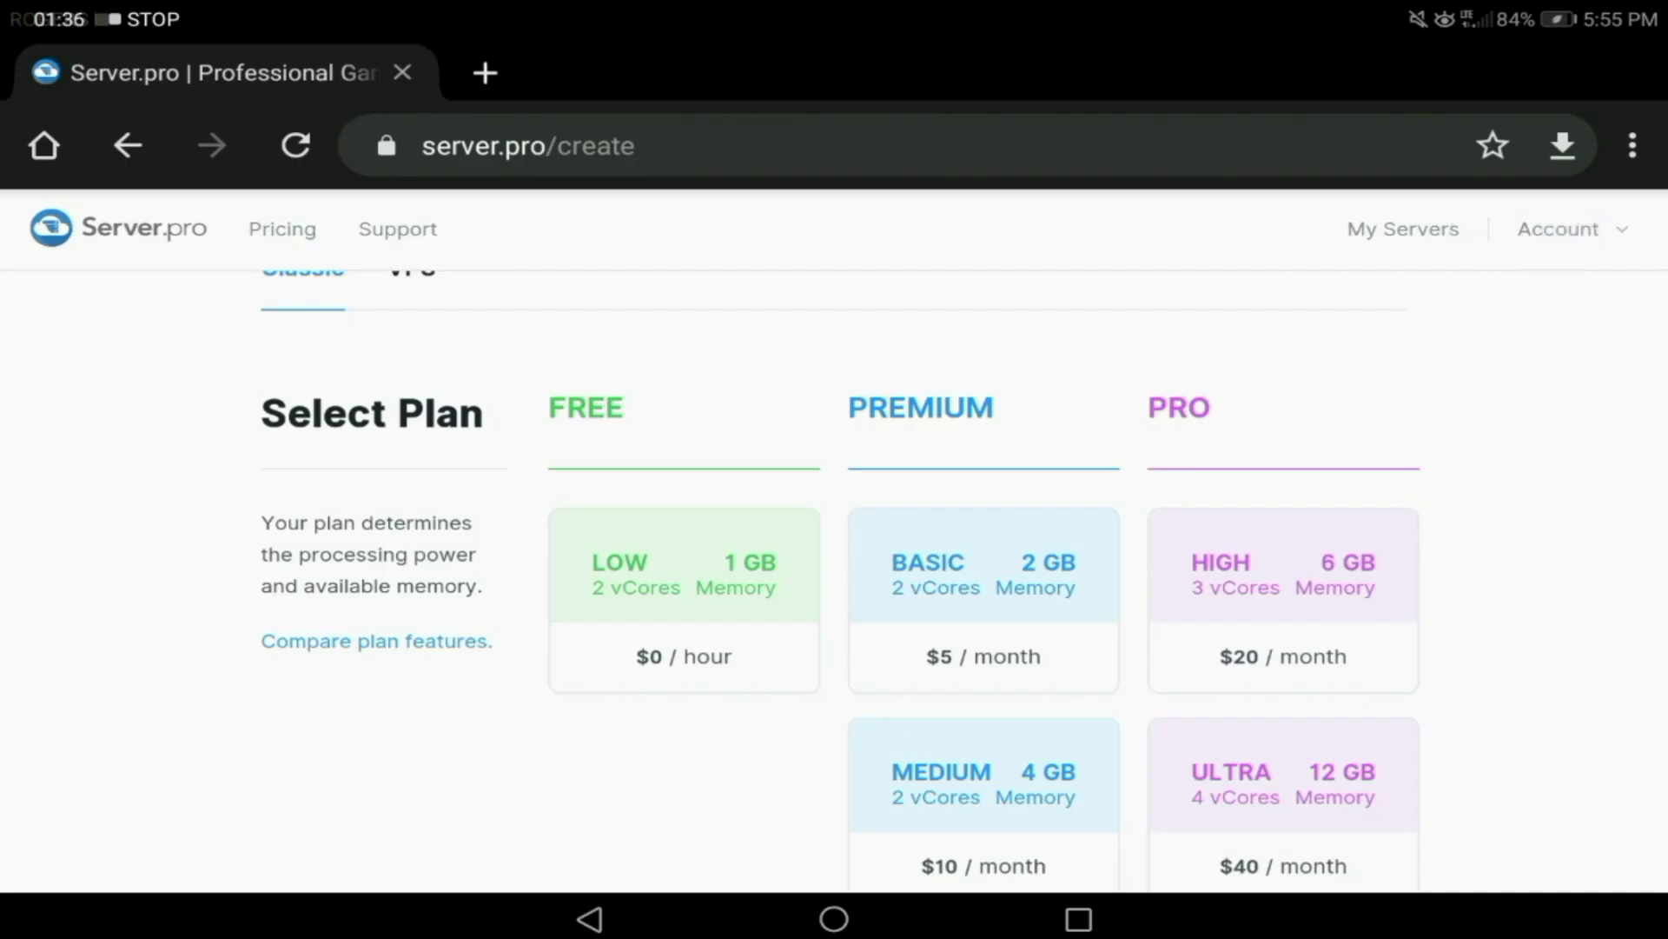
Select the FREE LOW 1 GB plan and the Canada (Montreal) location
click(685, 599)
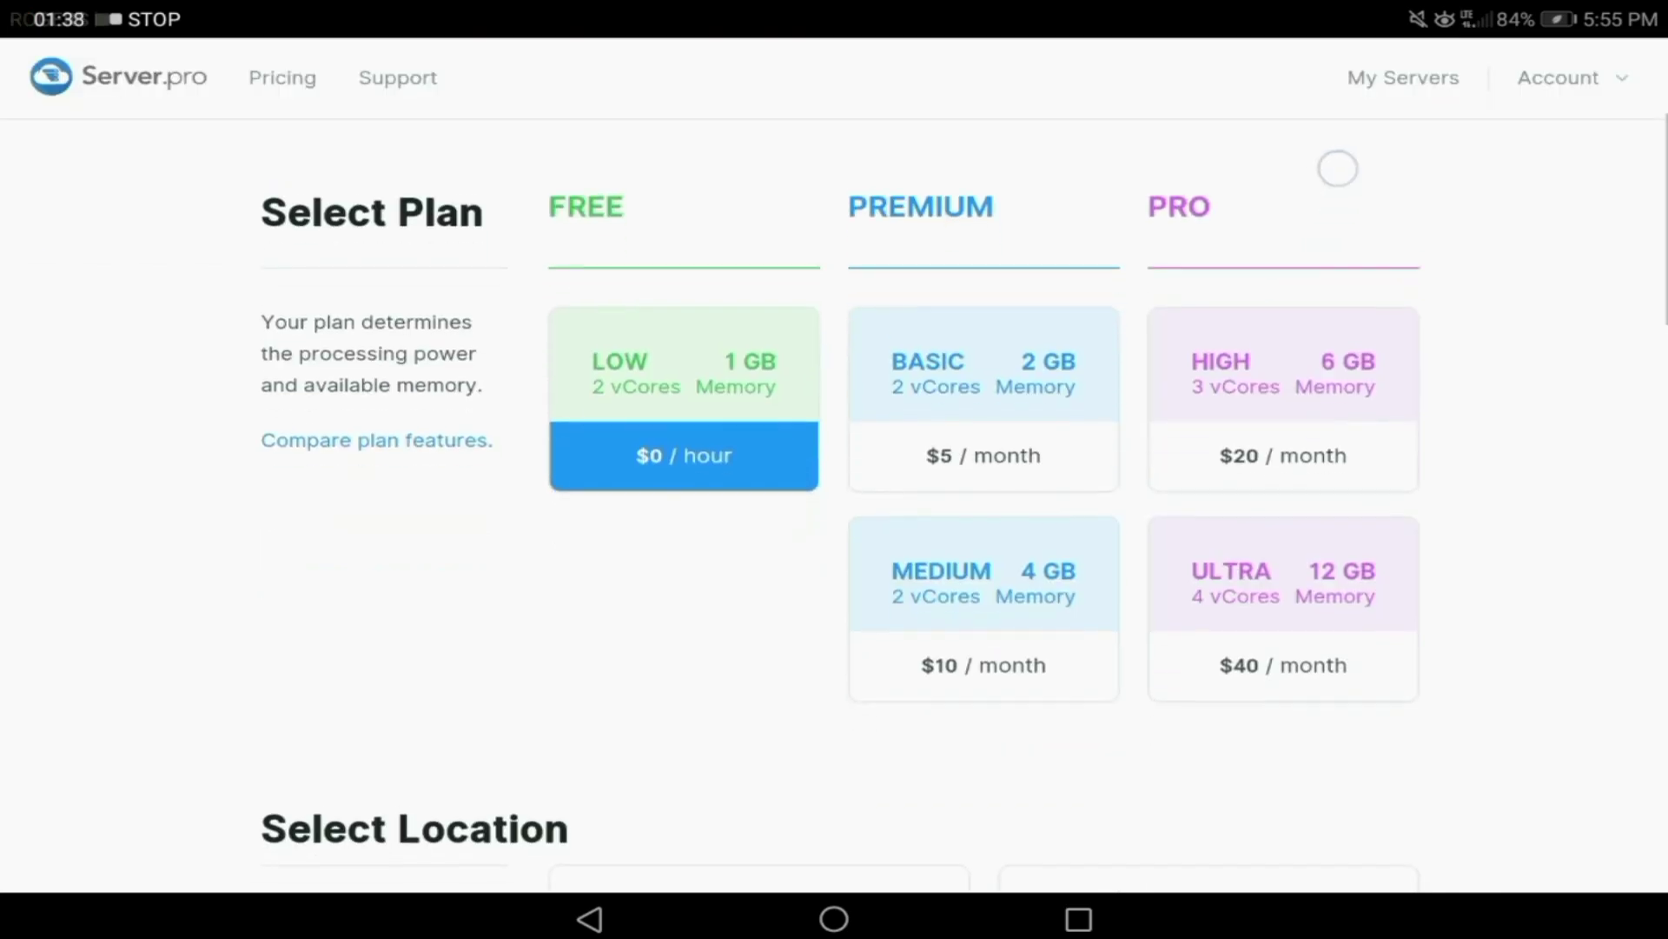
scroll(1541, 183, down, 5)
scroll(1542, 182, down, 3)
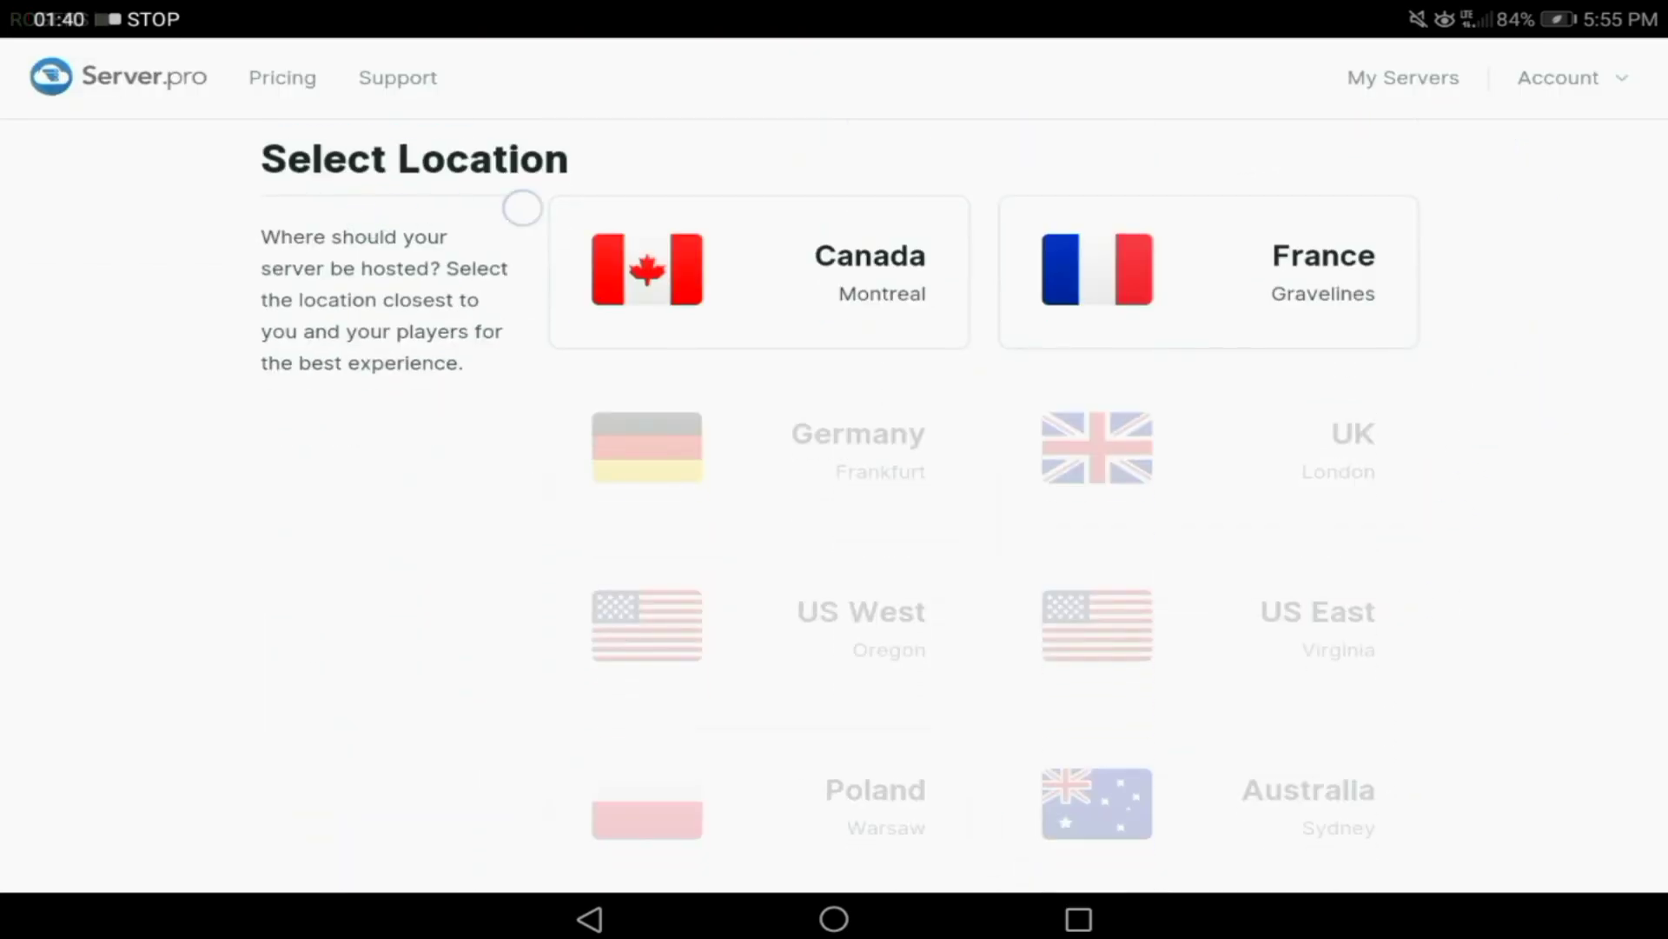
scroll(1419, 388, down, 4)
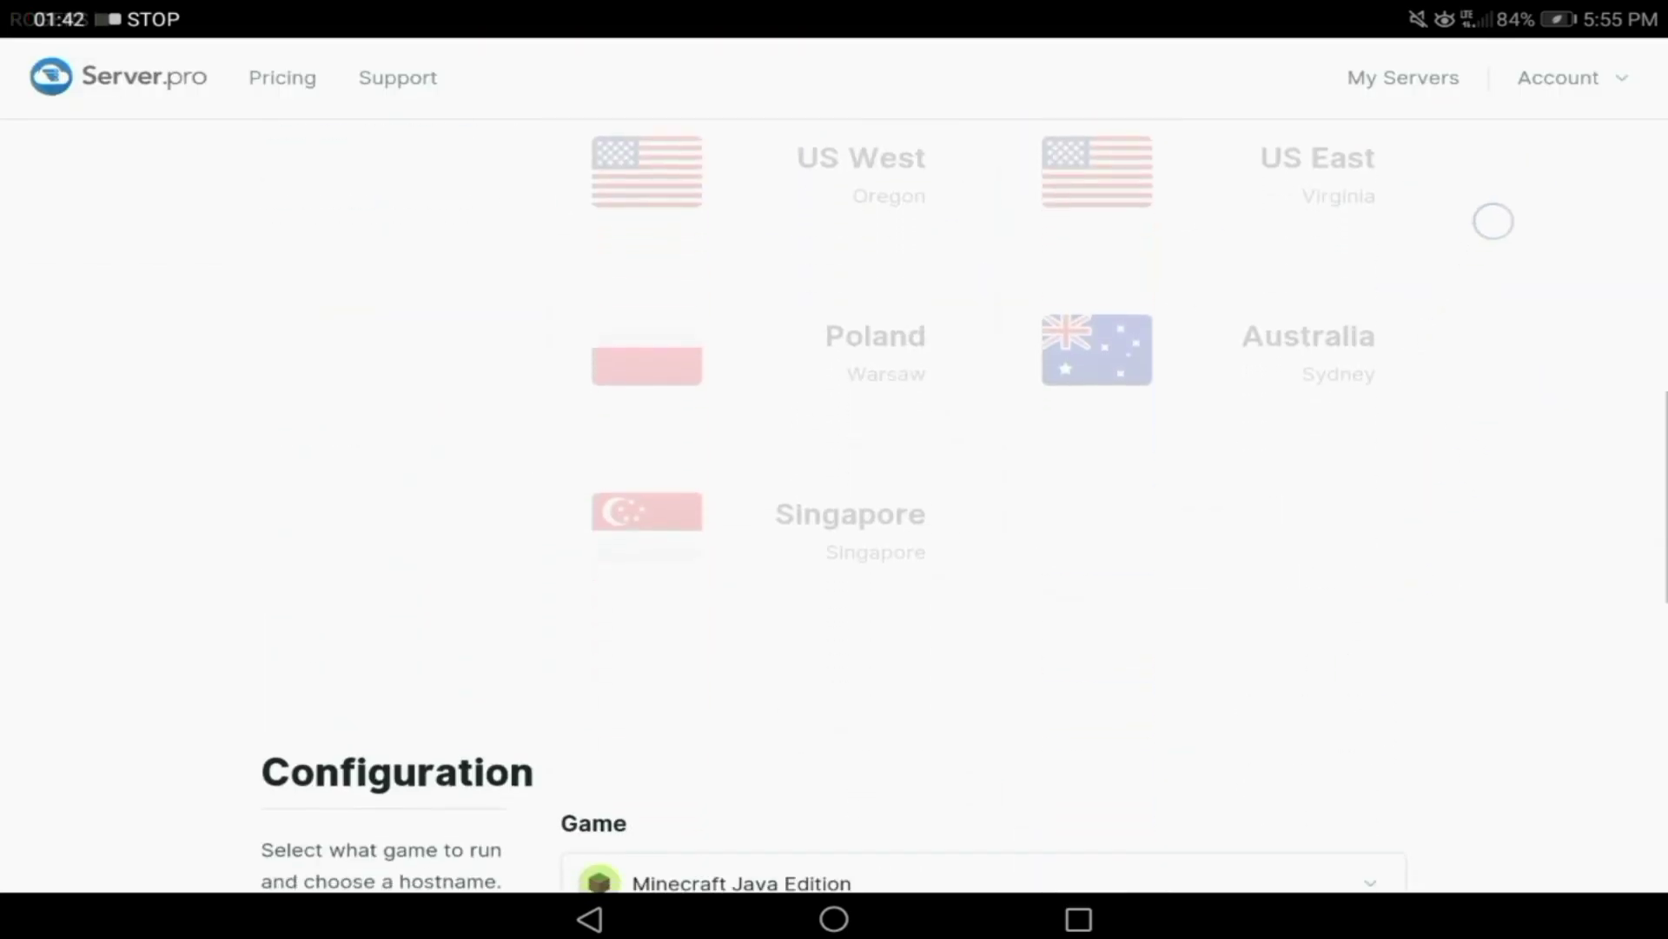
scroll(1484, 578, up, 3)
scroll(1484, 579, down, 1)
scroll(1487, 466, up, 2)
scroll(1370, 518, up, 2)
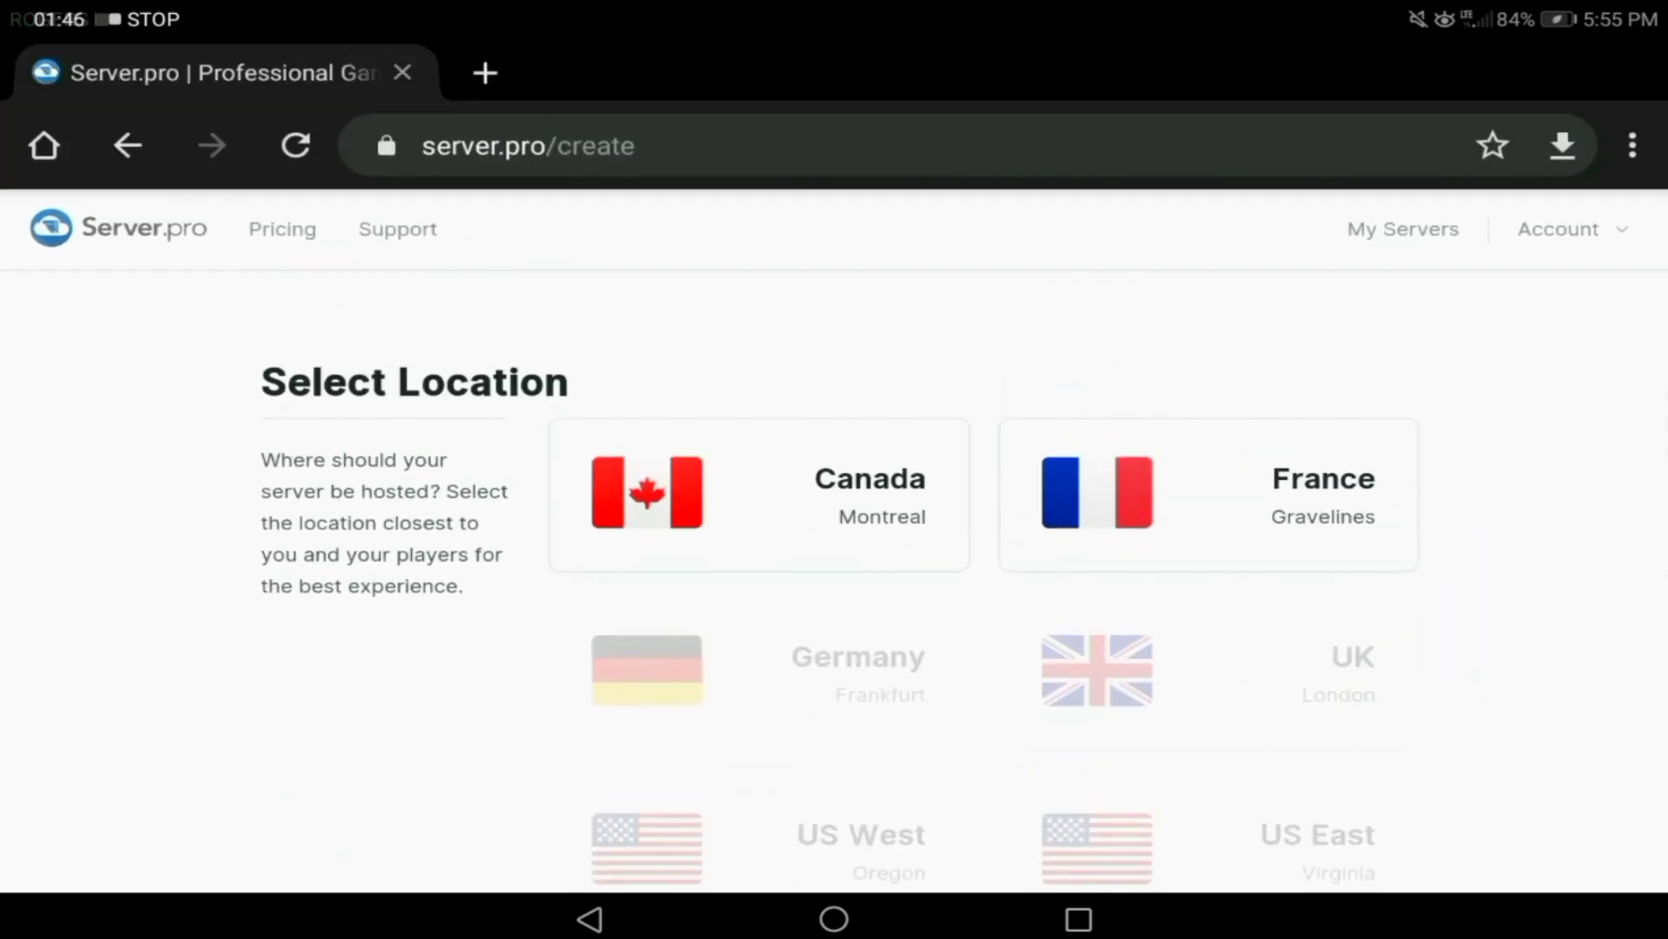
click(881, 539)
scroll(1442, 305, down, 10)
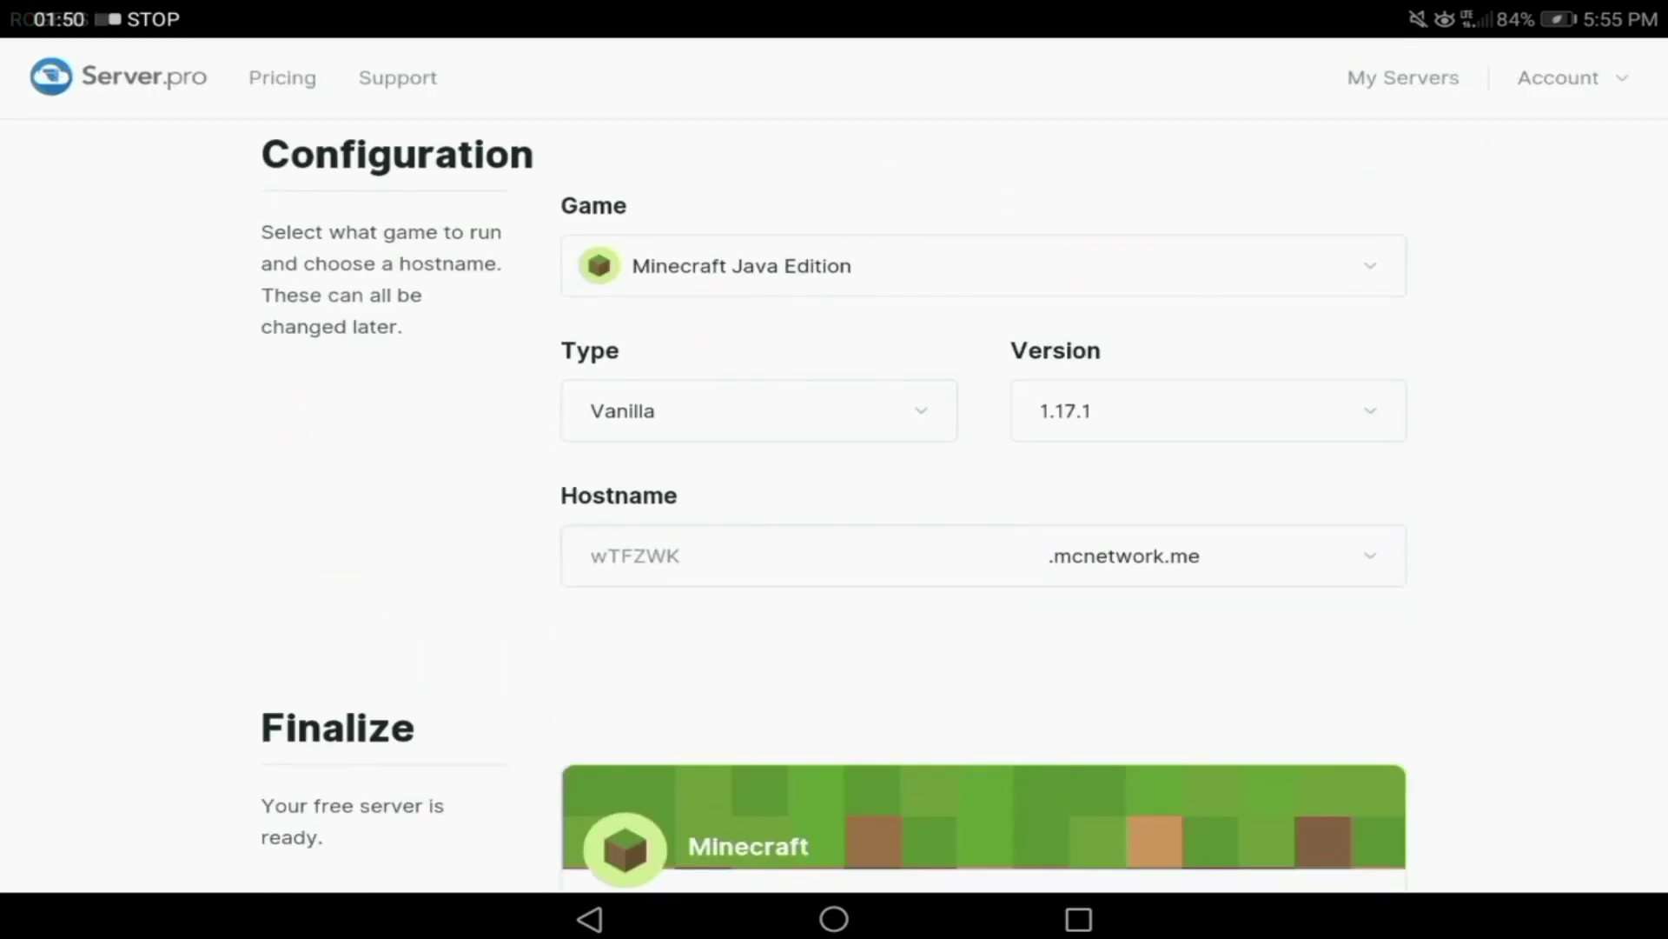
Choose Minecraft Bedrock Edition, version 1.17.11, as the server's game
click(966, 251)
click(843, 429)
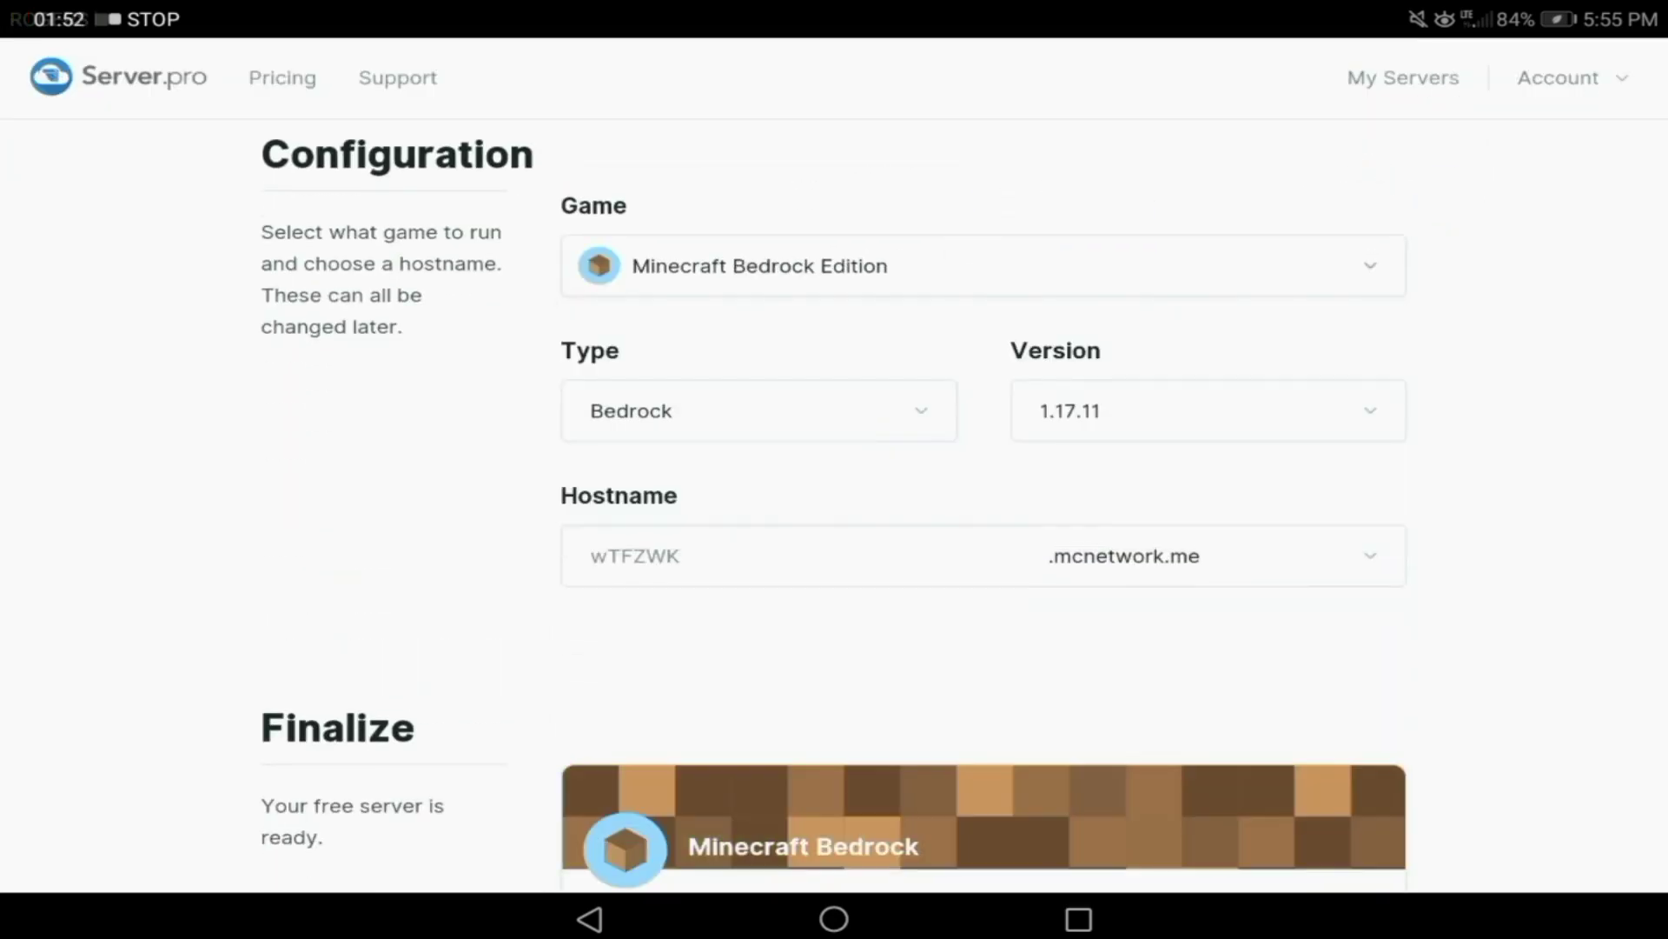
click(1277, 413)
scroll(1277, 679, down, 3)
scroll(1357, 741, up, 3)
click(1283, 482)
Create the server with hostname spidesmp.mcnetwork.me and copy its port
click(635, 556)
click(81, 755)
text(spid)
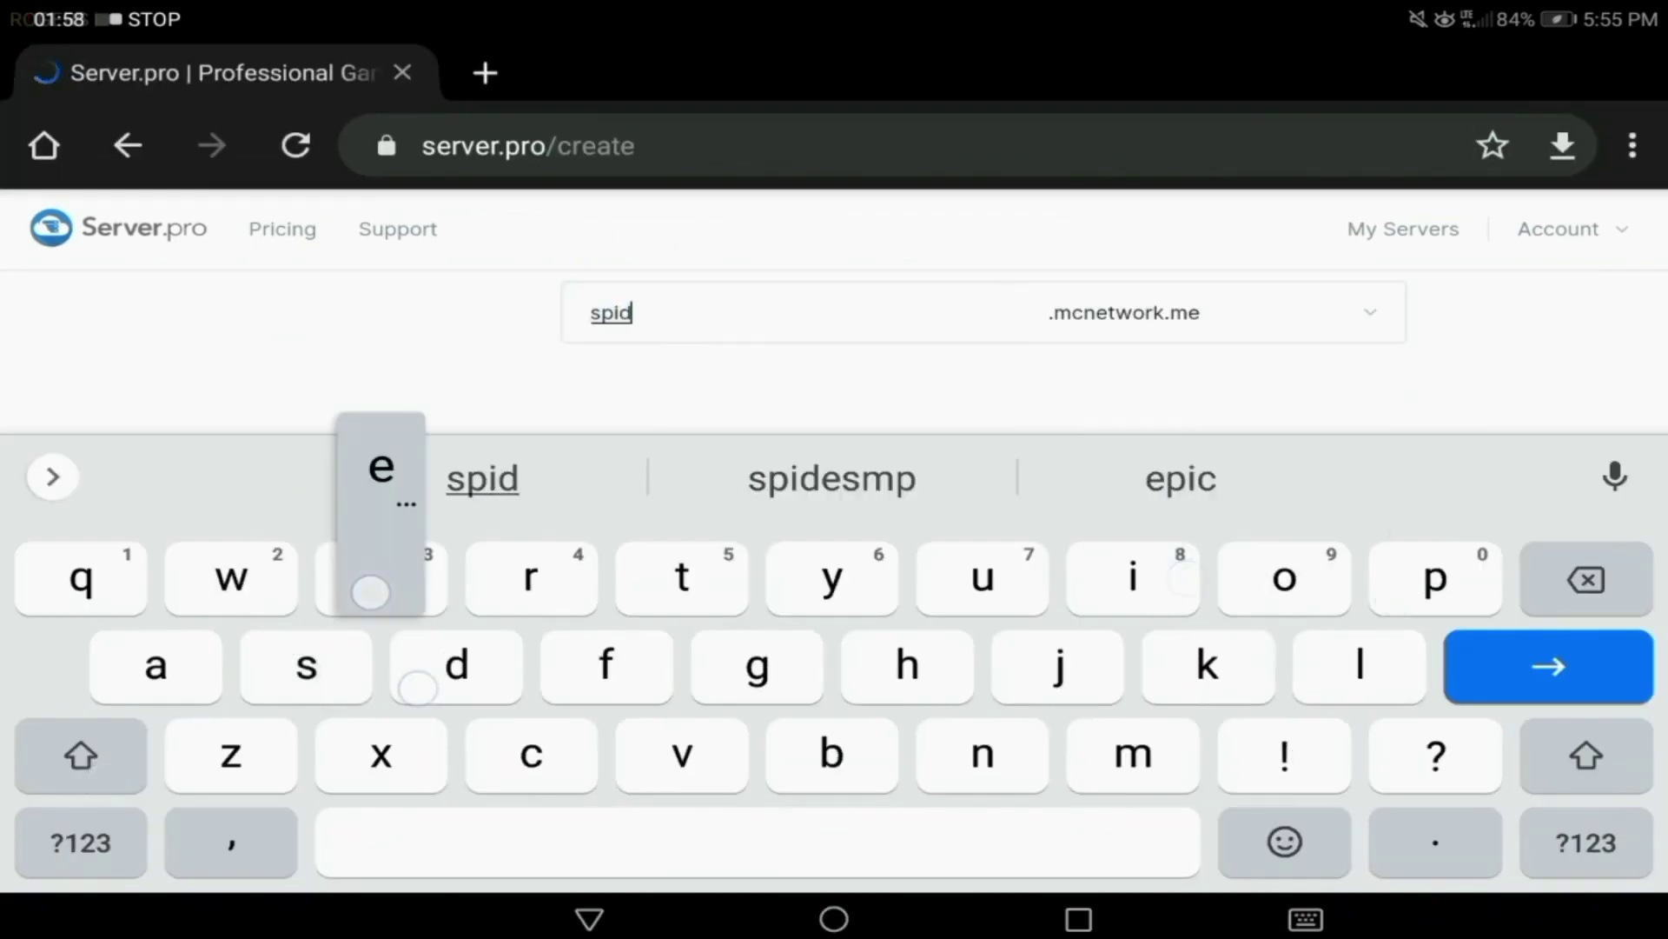
text(esmp)
click(590, 918)
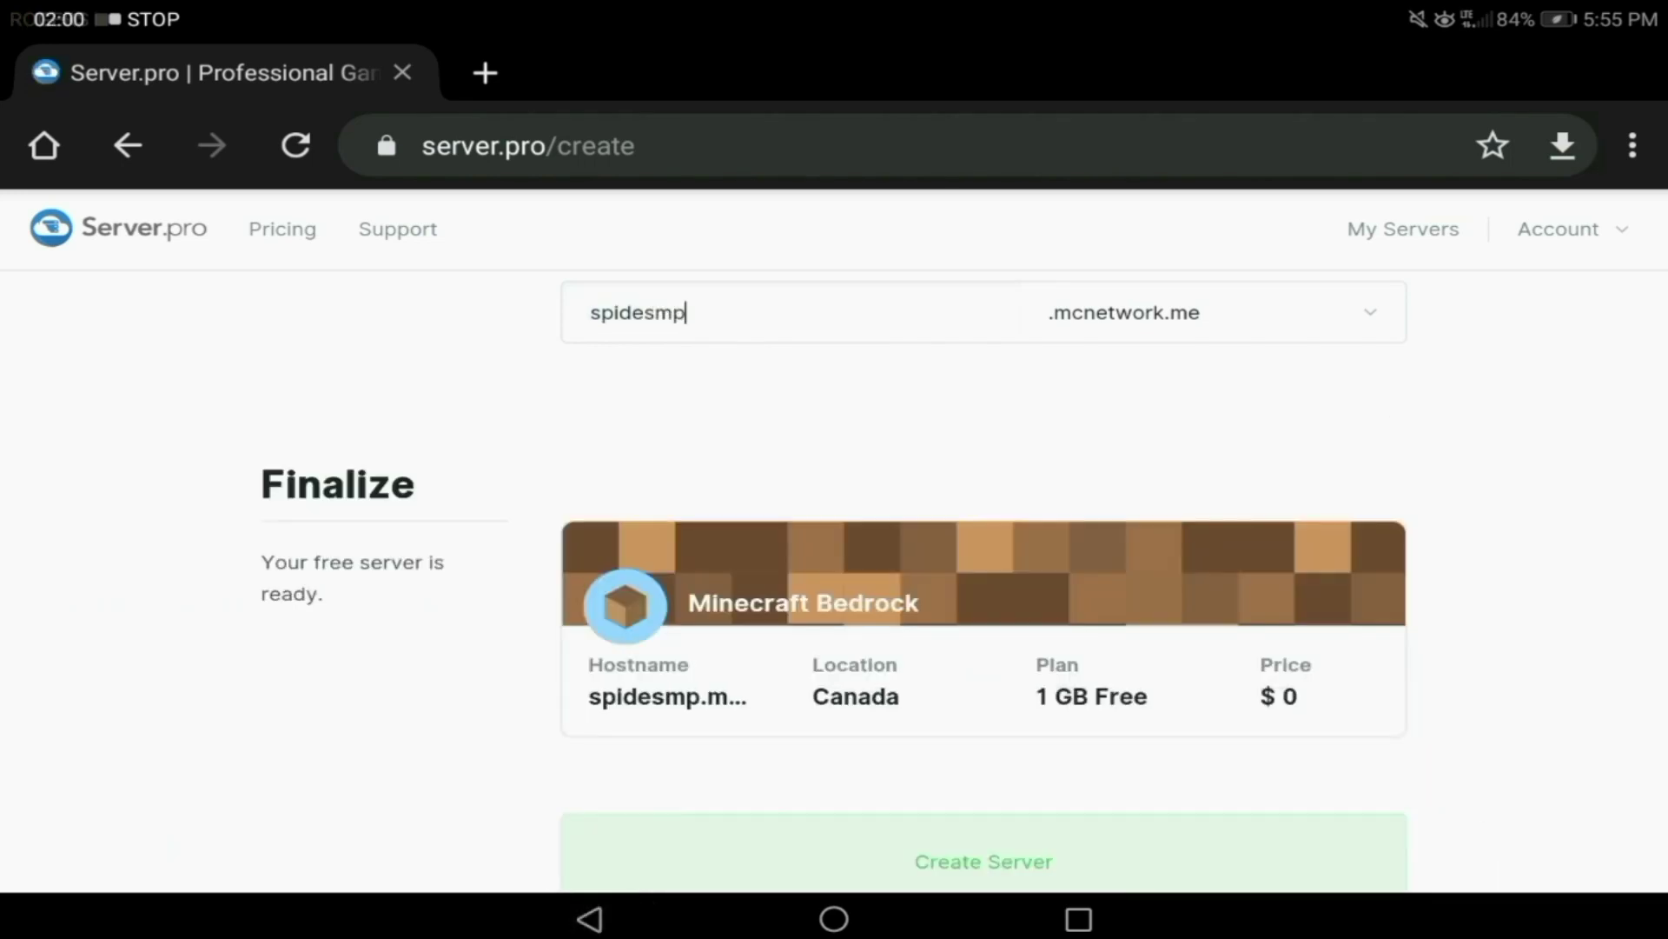
click(1226, 312)
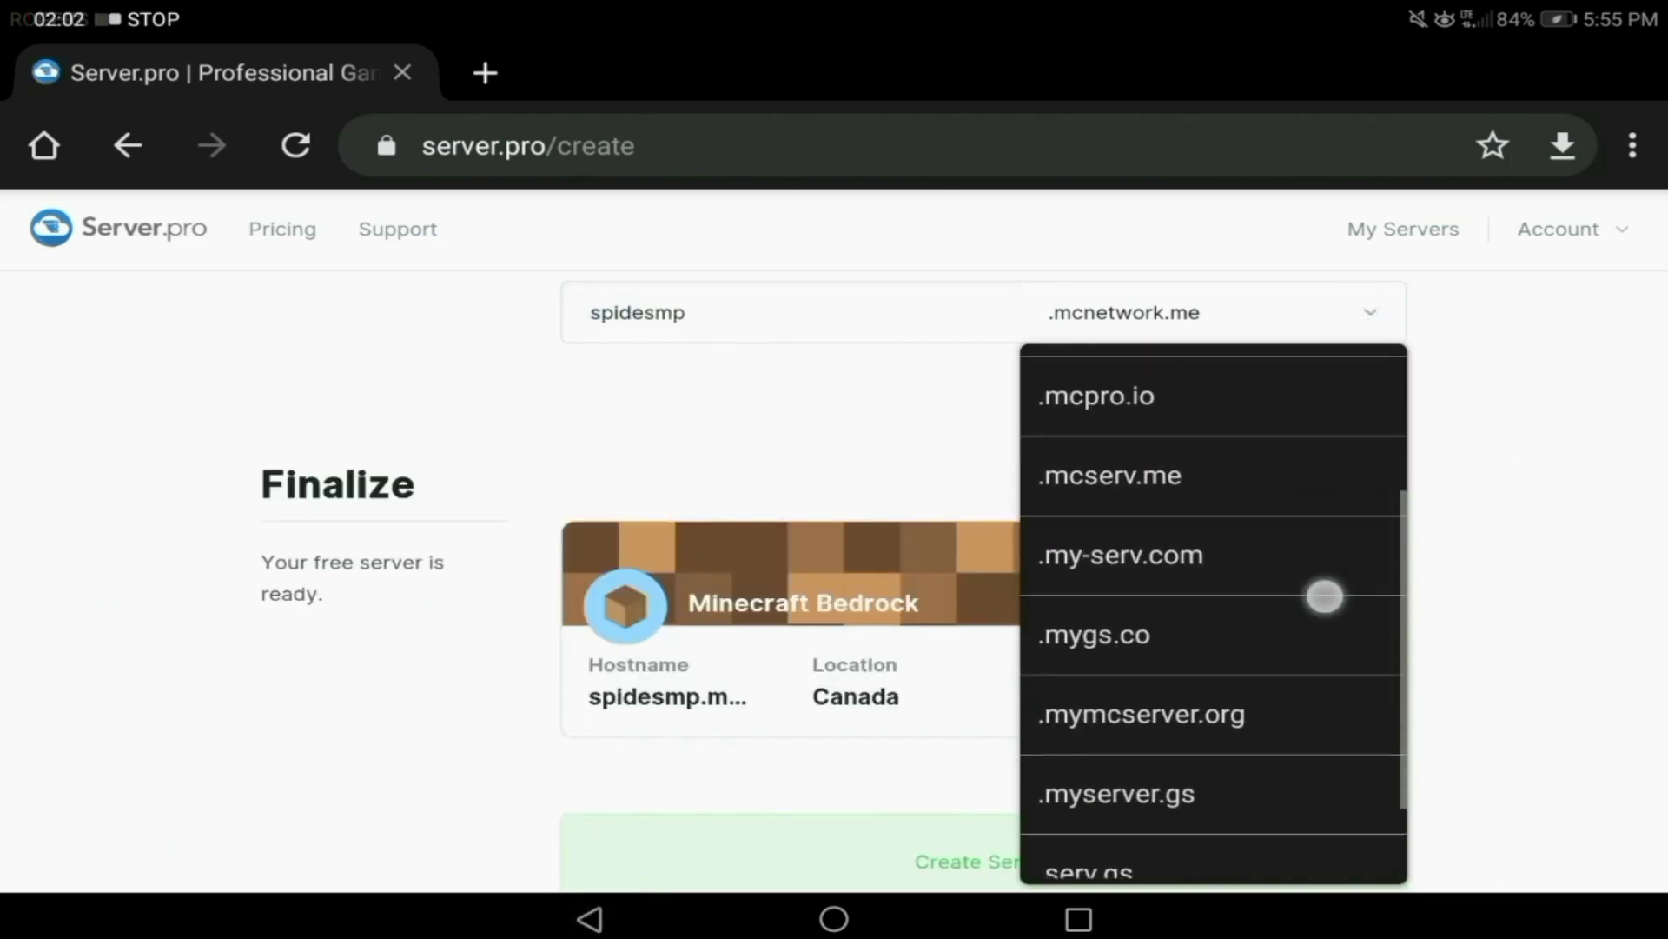
scroll(1330, 547, down, 2)
click(1532, 420)
scroll(1474, 552, down, 2)
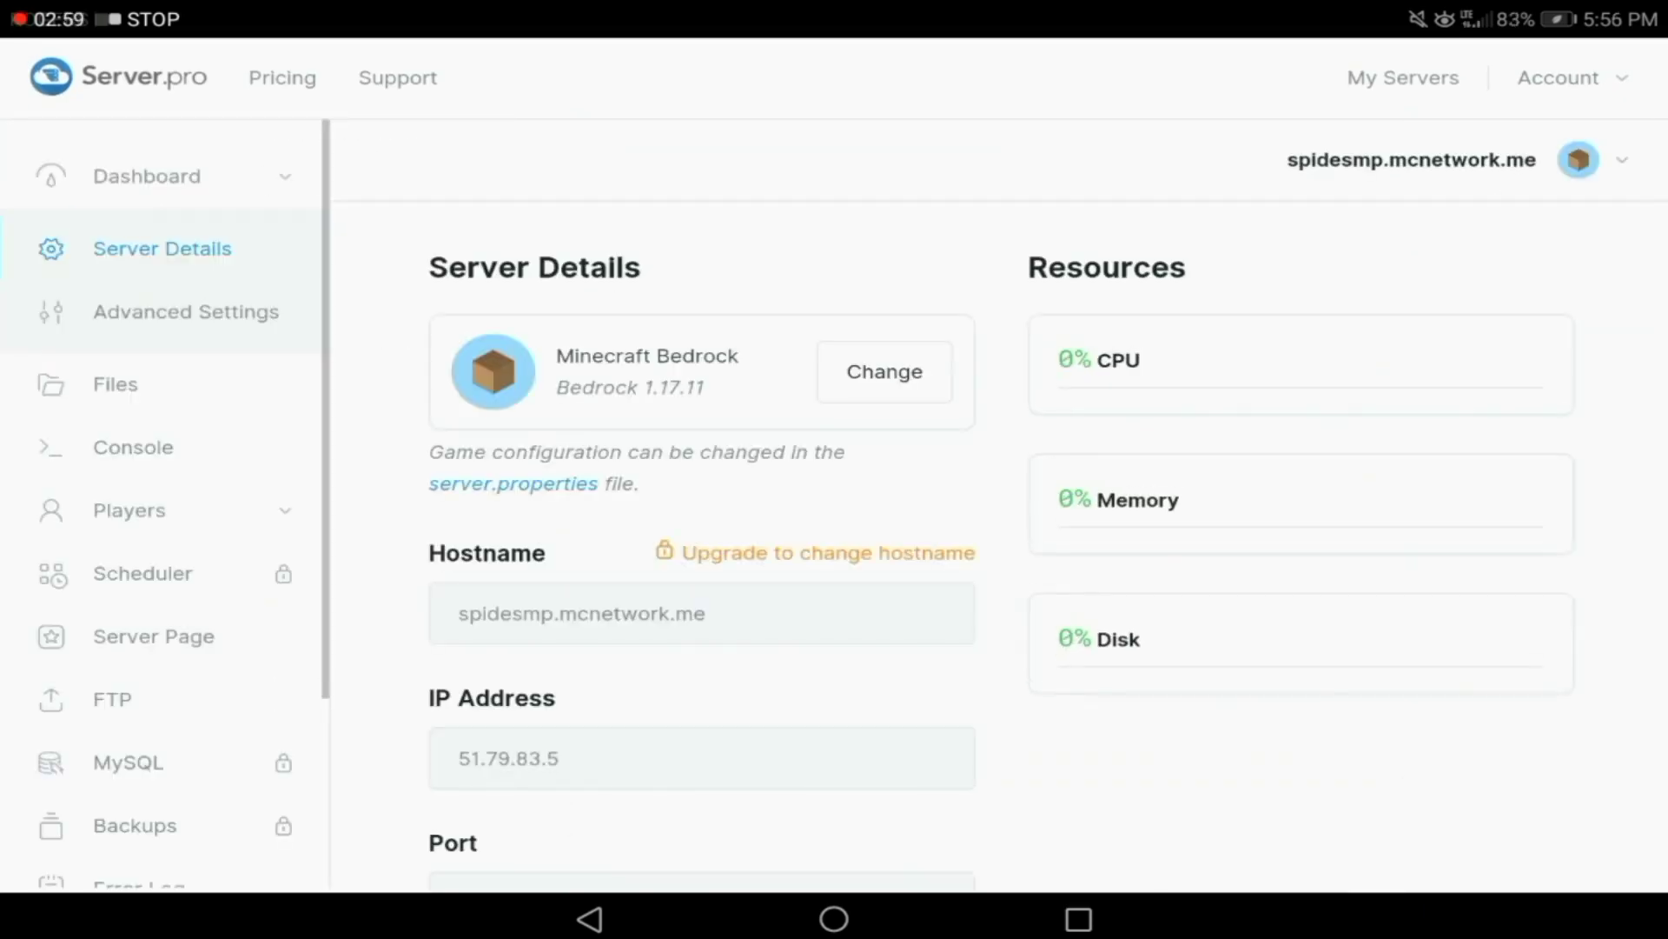
scroll(1466, 408, down, 2)
scroll(1465, 408, up, 1)
scroll(1412, 735, down, 1)
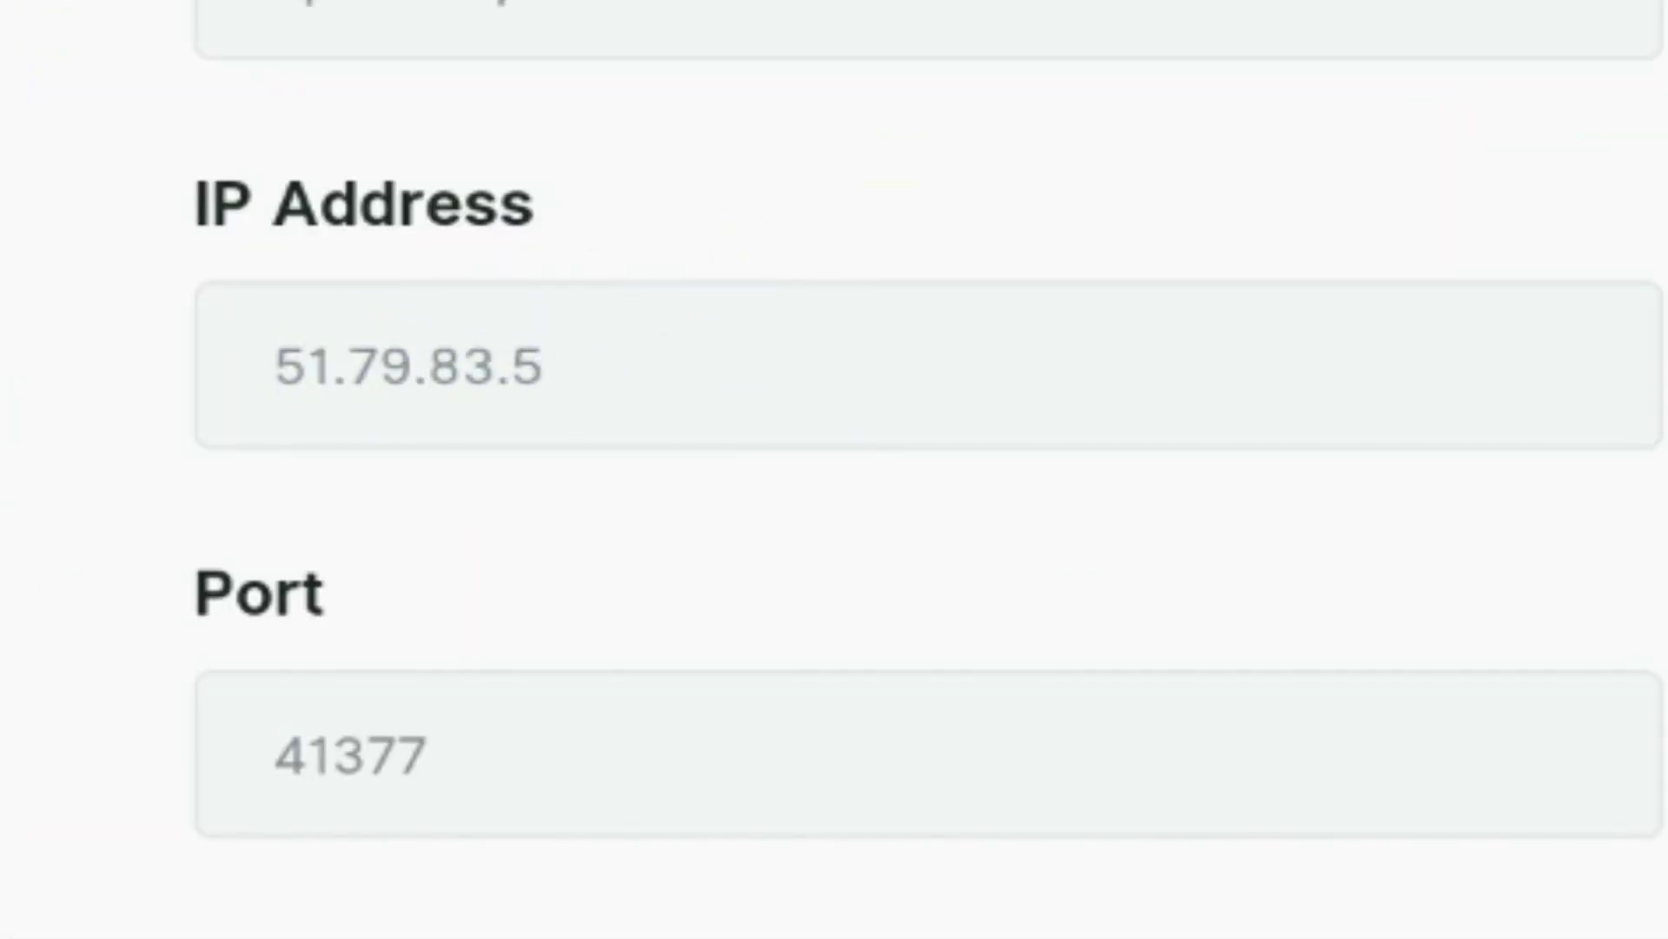
click(925, 774)
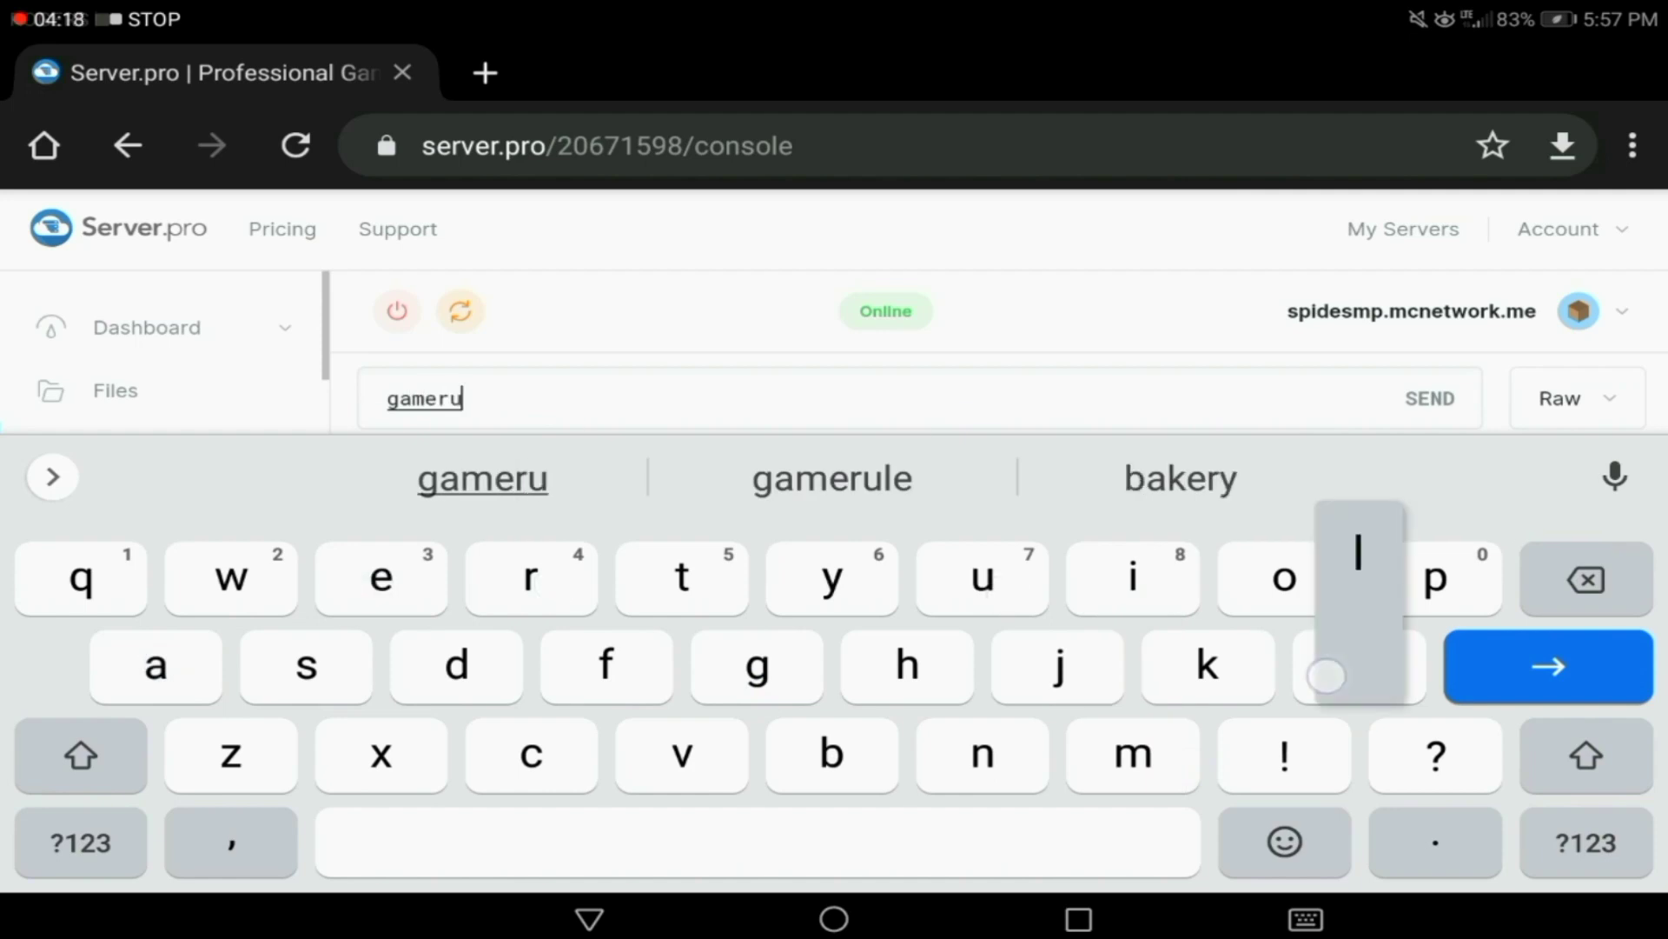
text(le showcoord)
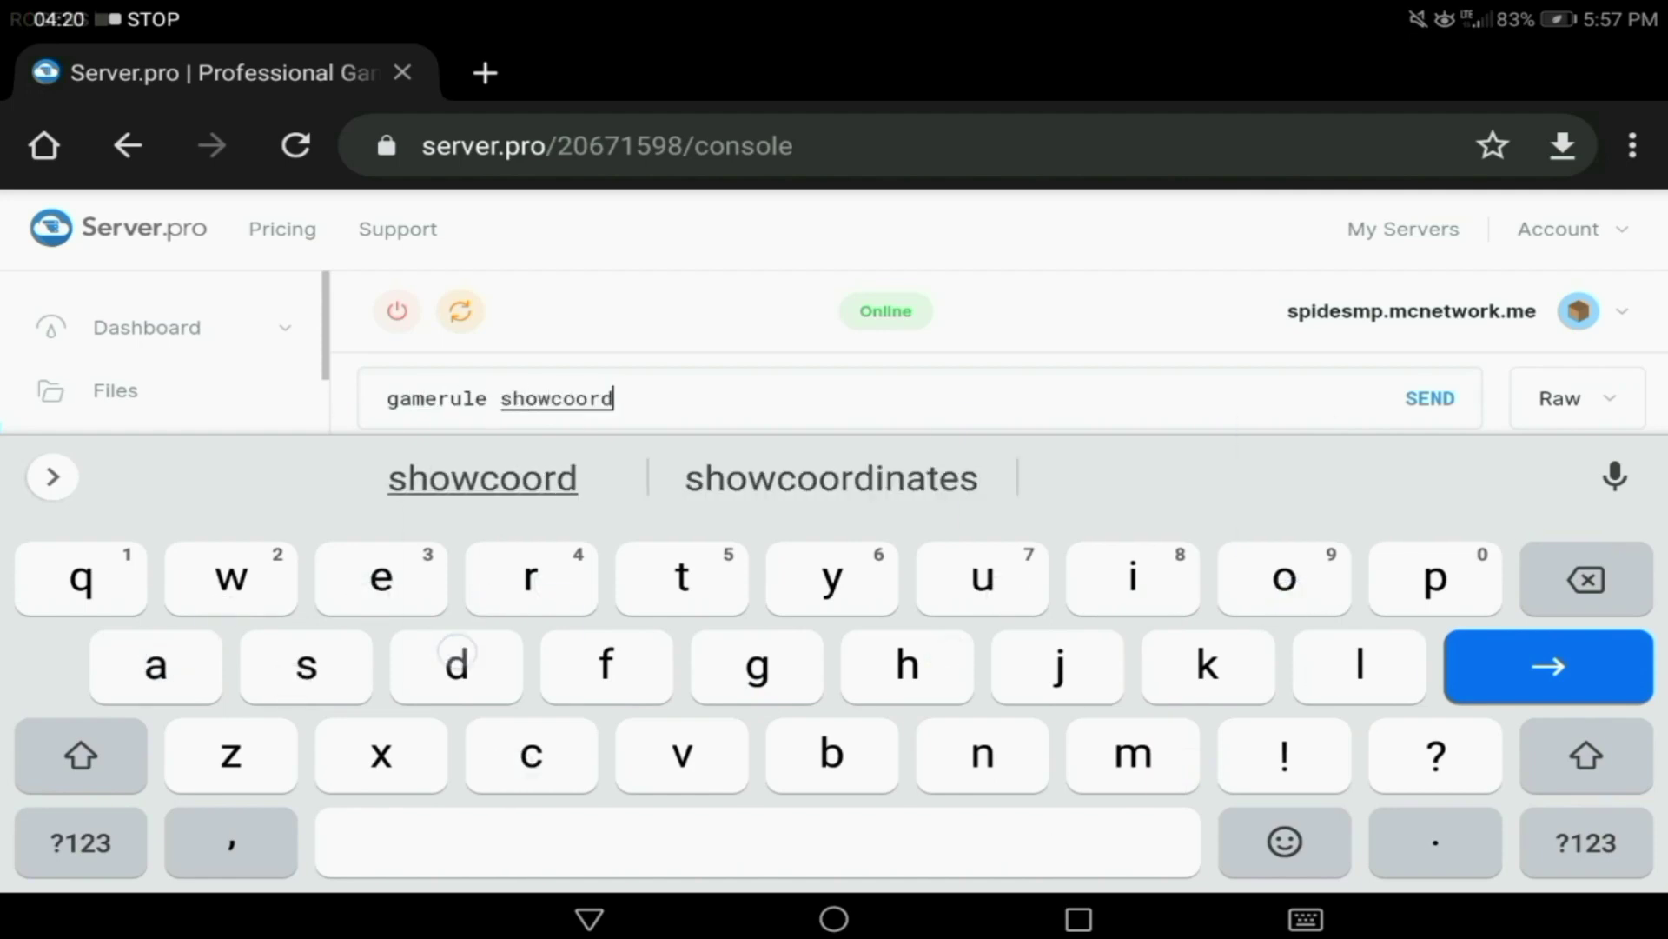
text(inates rrue)
Send 'gamerule showcoordinates true' in the console, then view the server's files
key(Return)
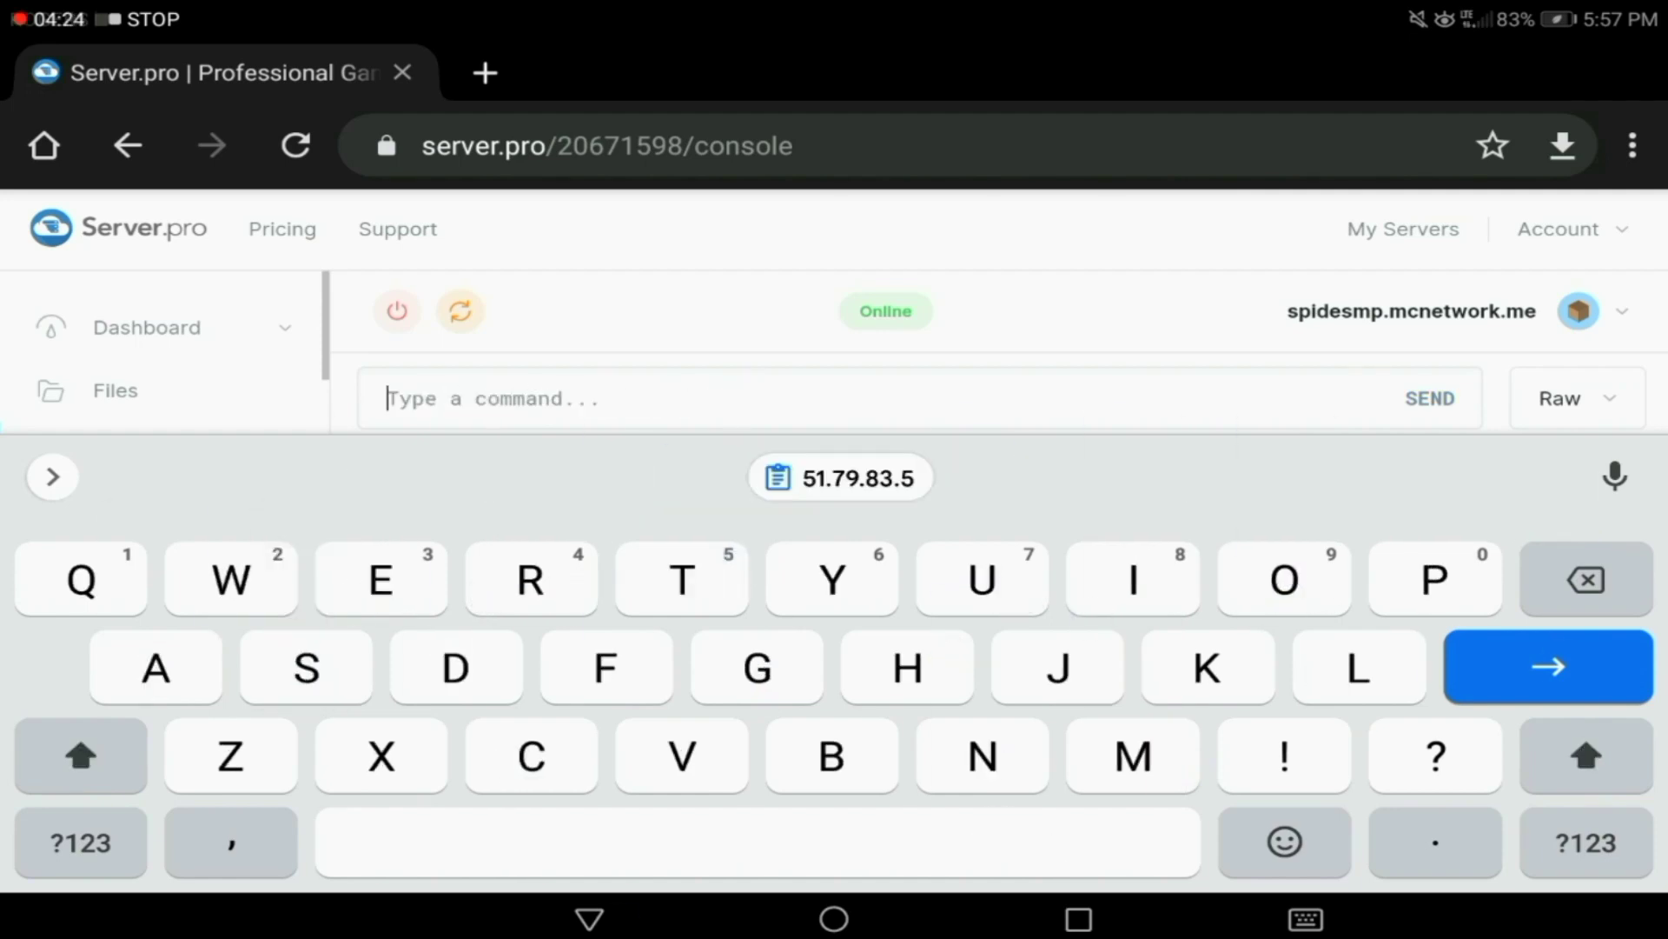
click(589, 918)
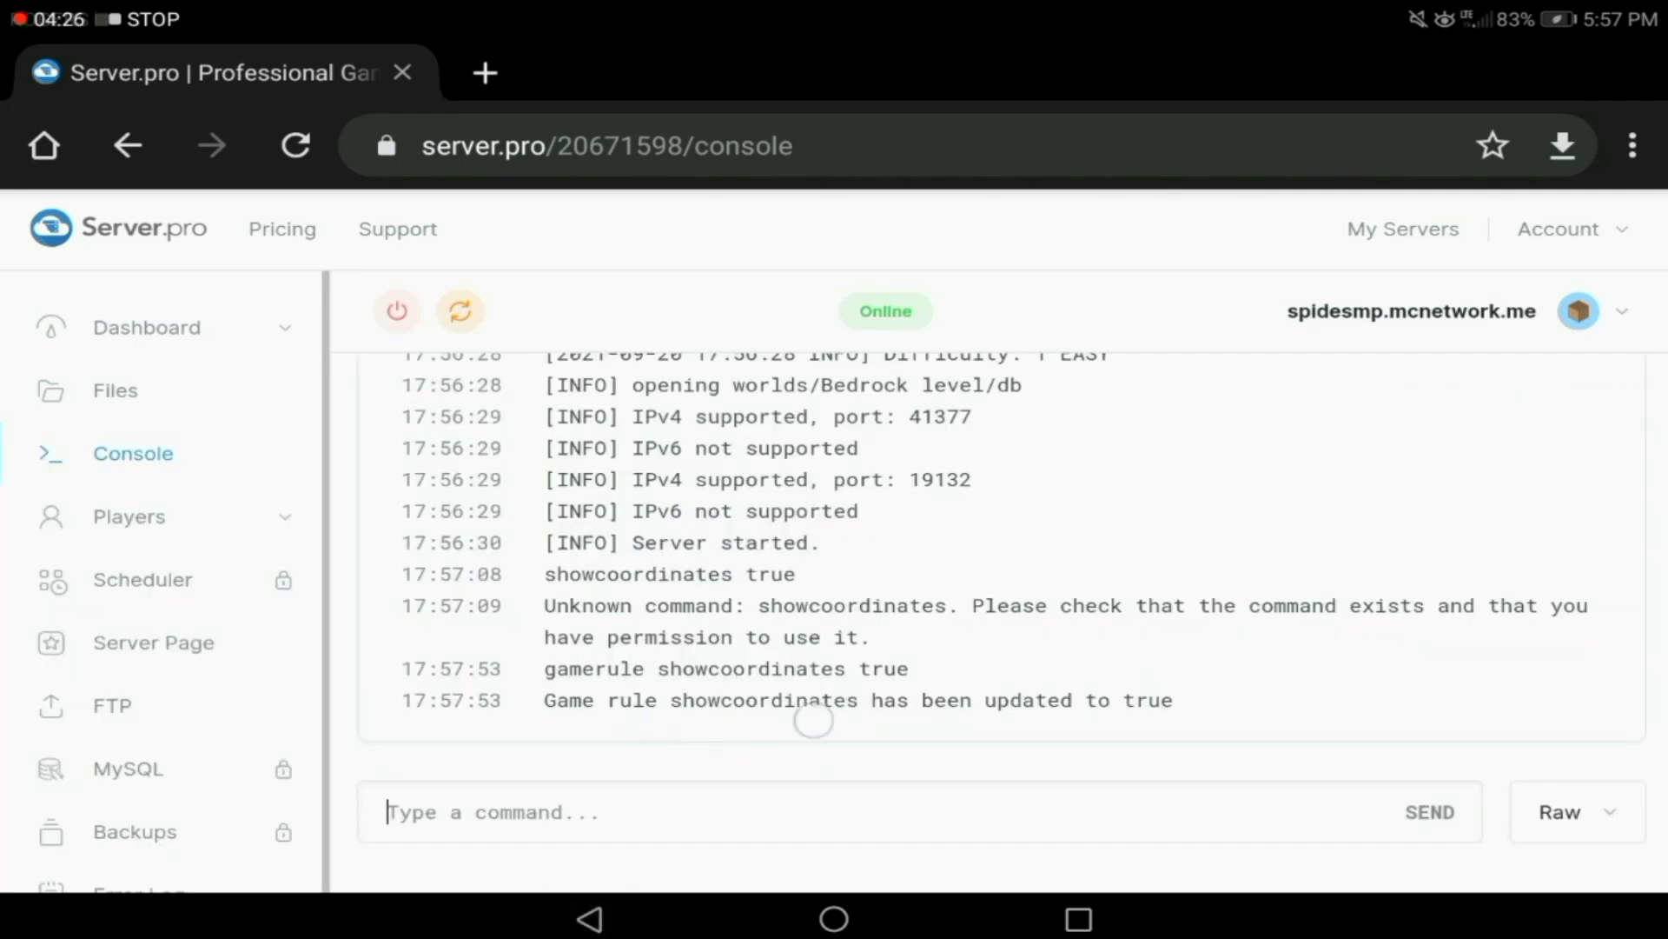
click(85, 396)
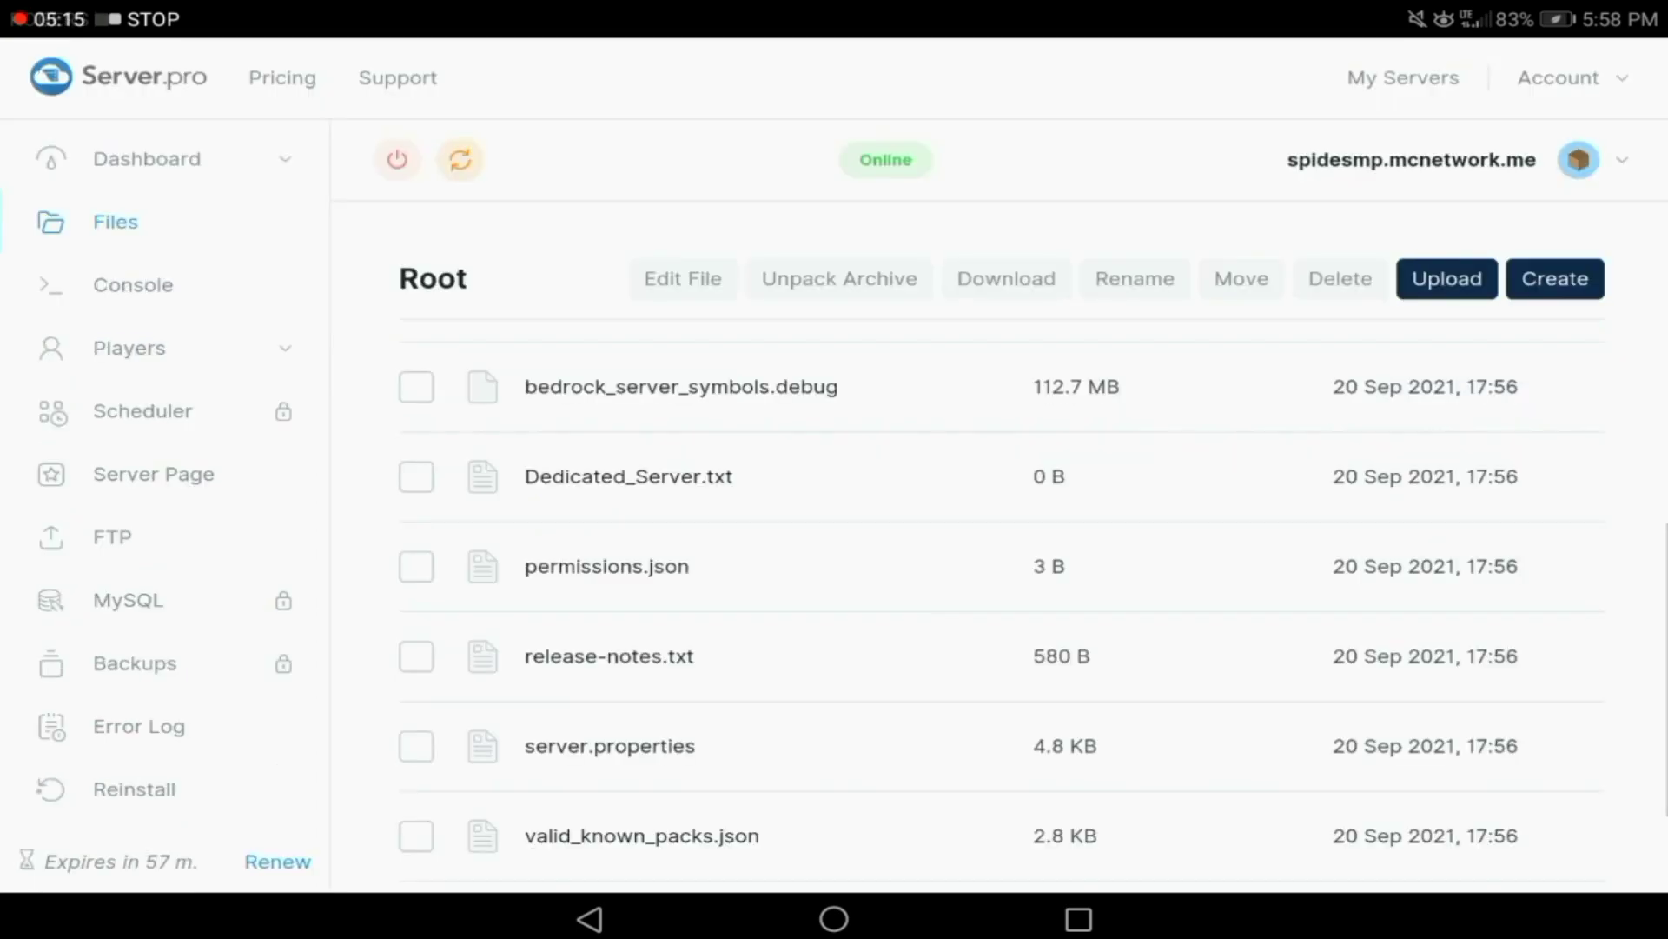
scroll(835, 586, down, 3)
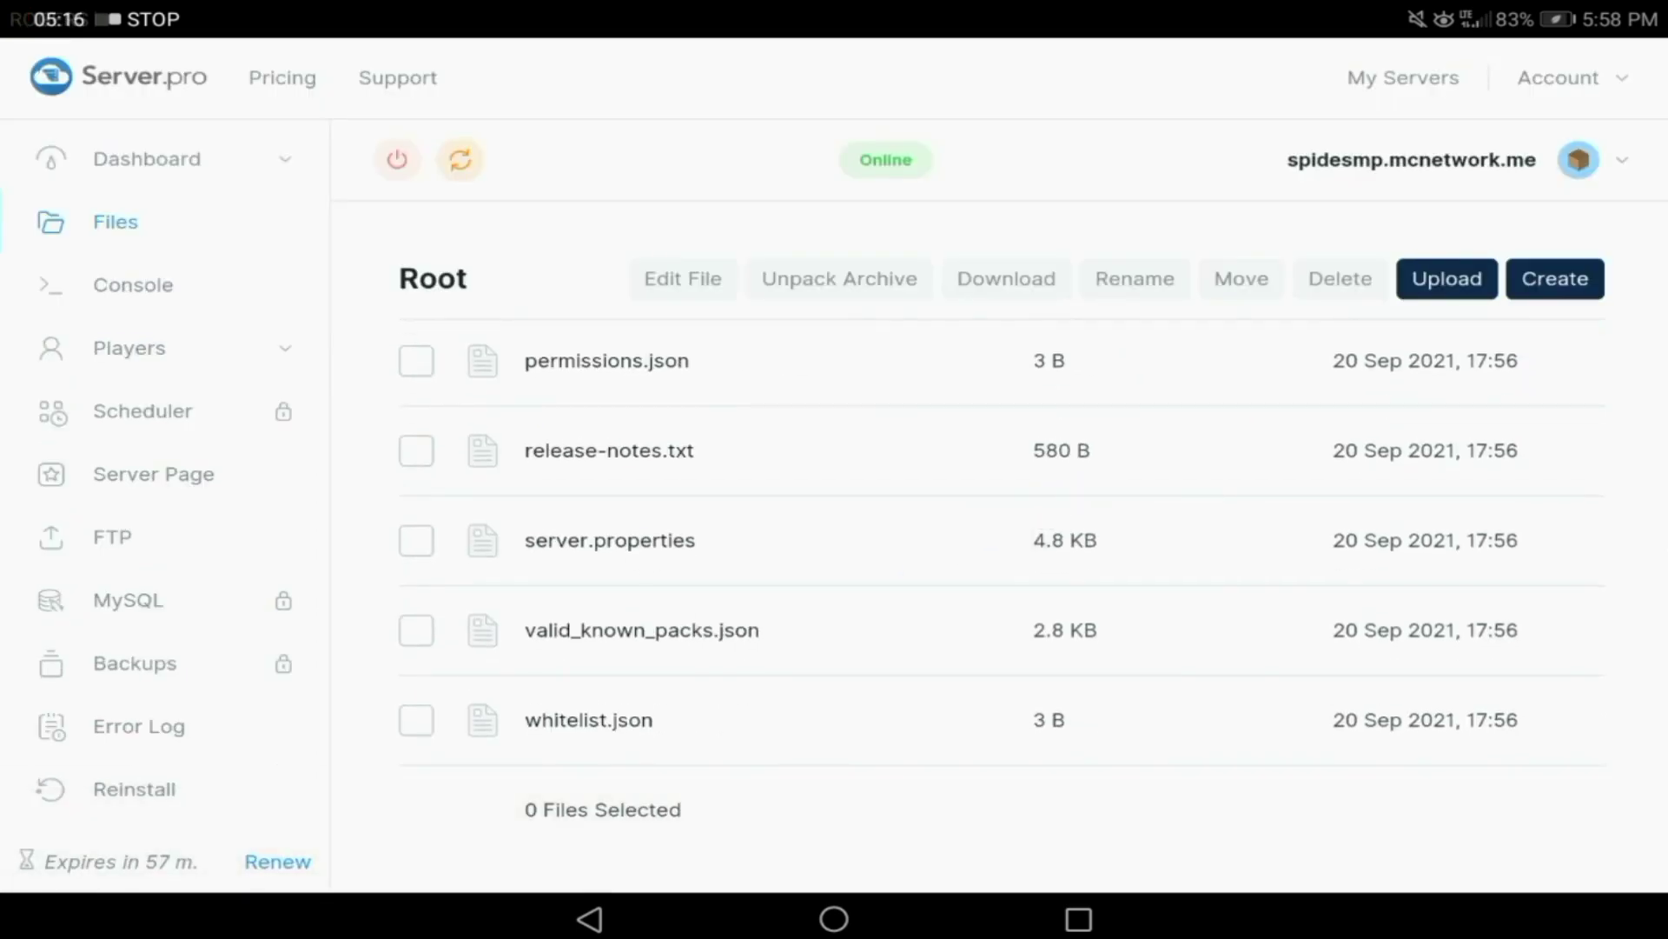
Open server.properties and edit the value after 'false' on line 19
click(648, 553)
click(590, 918)
scroll(1325, 680, down, 3)
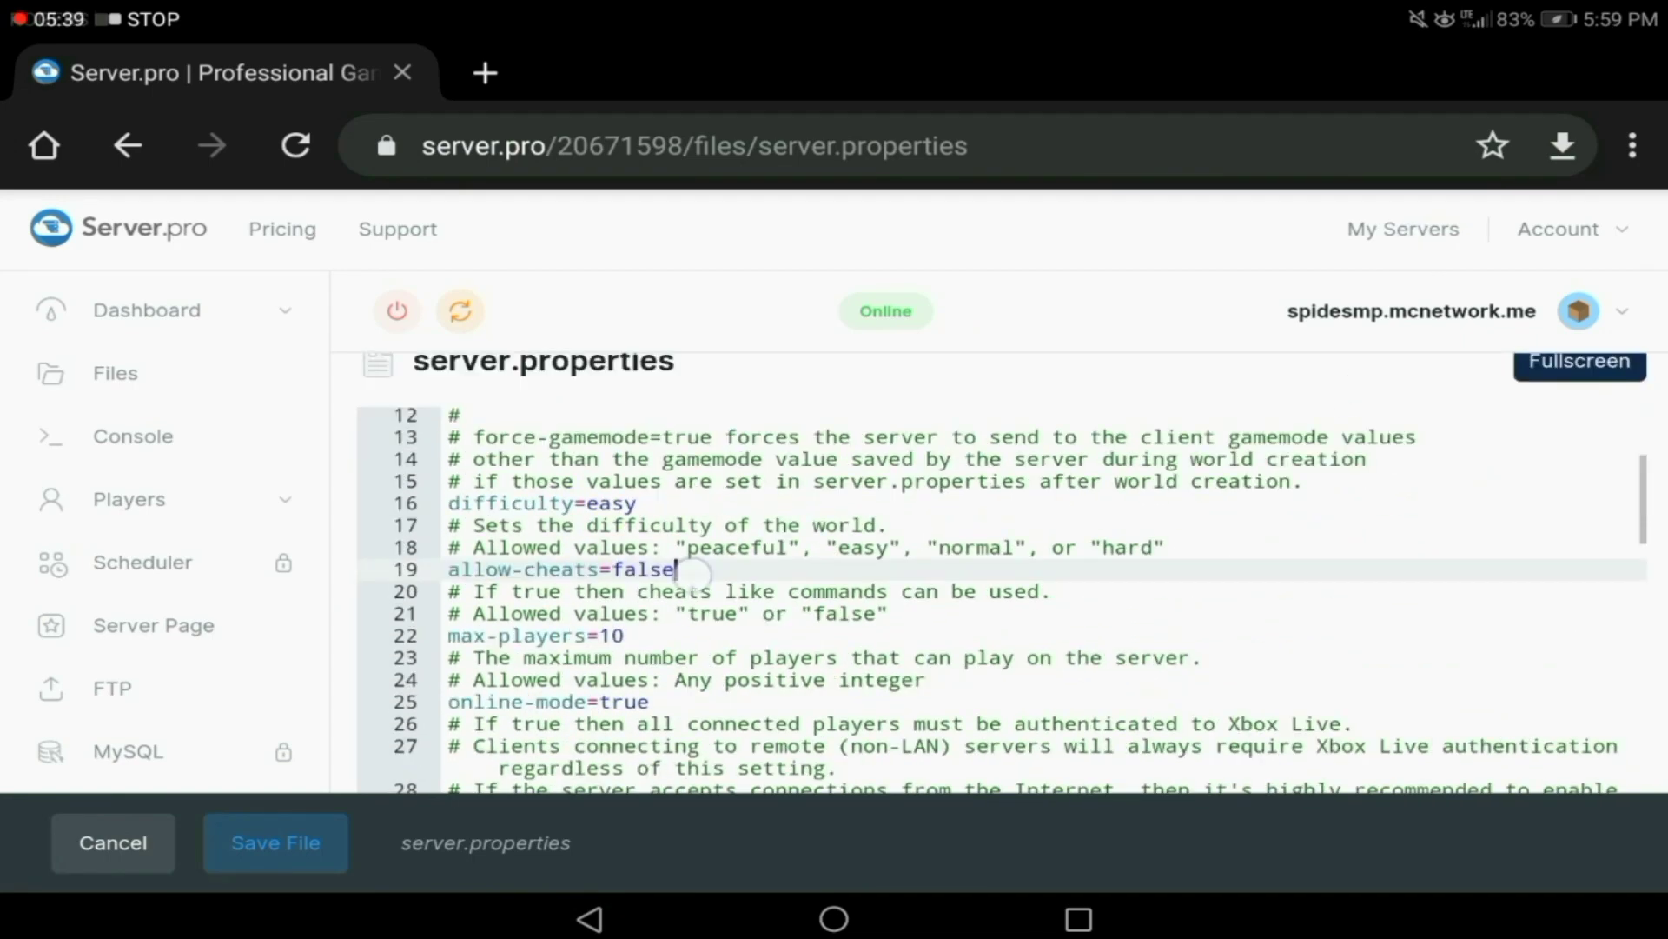
click(688, 569)
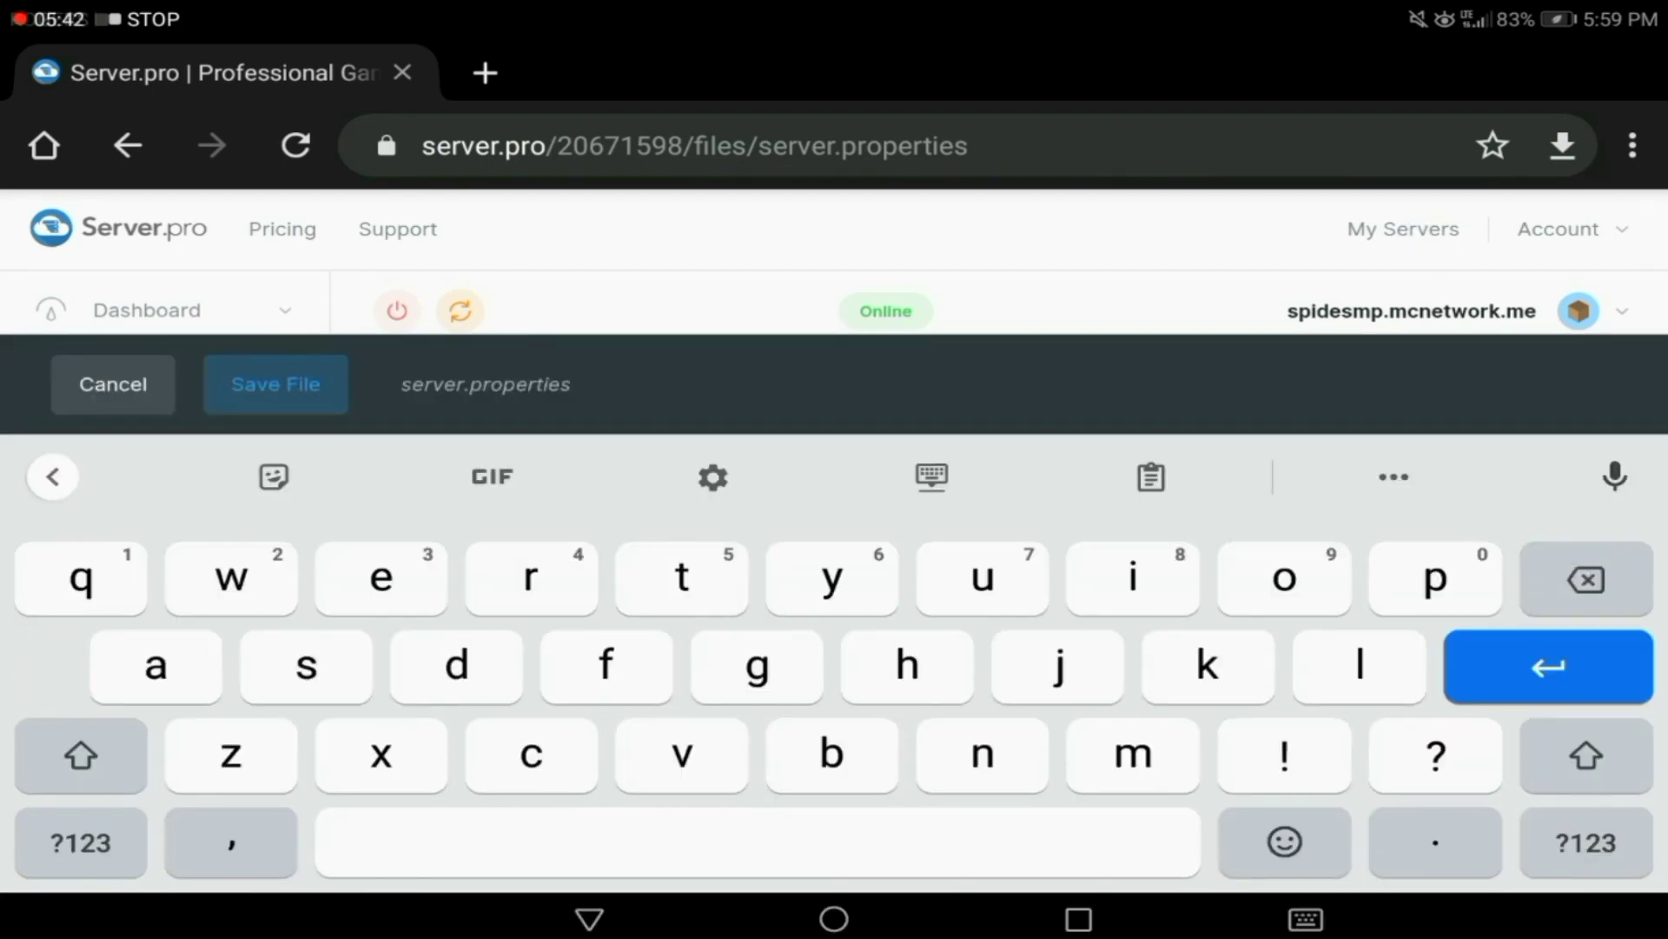
scroll(1215, 687, down, 5)
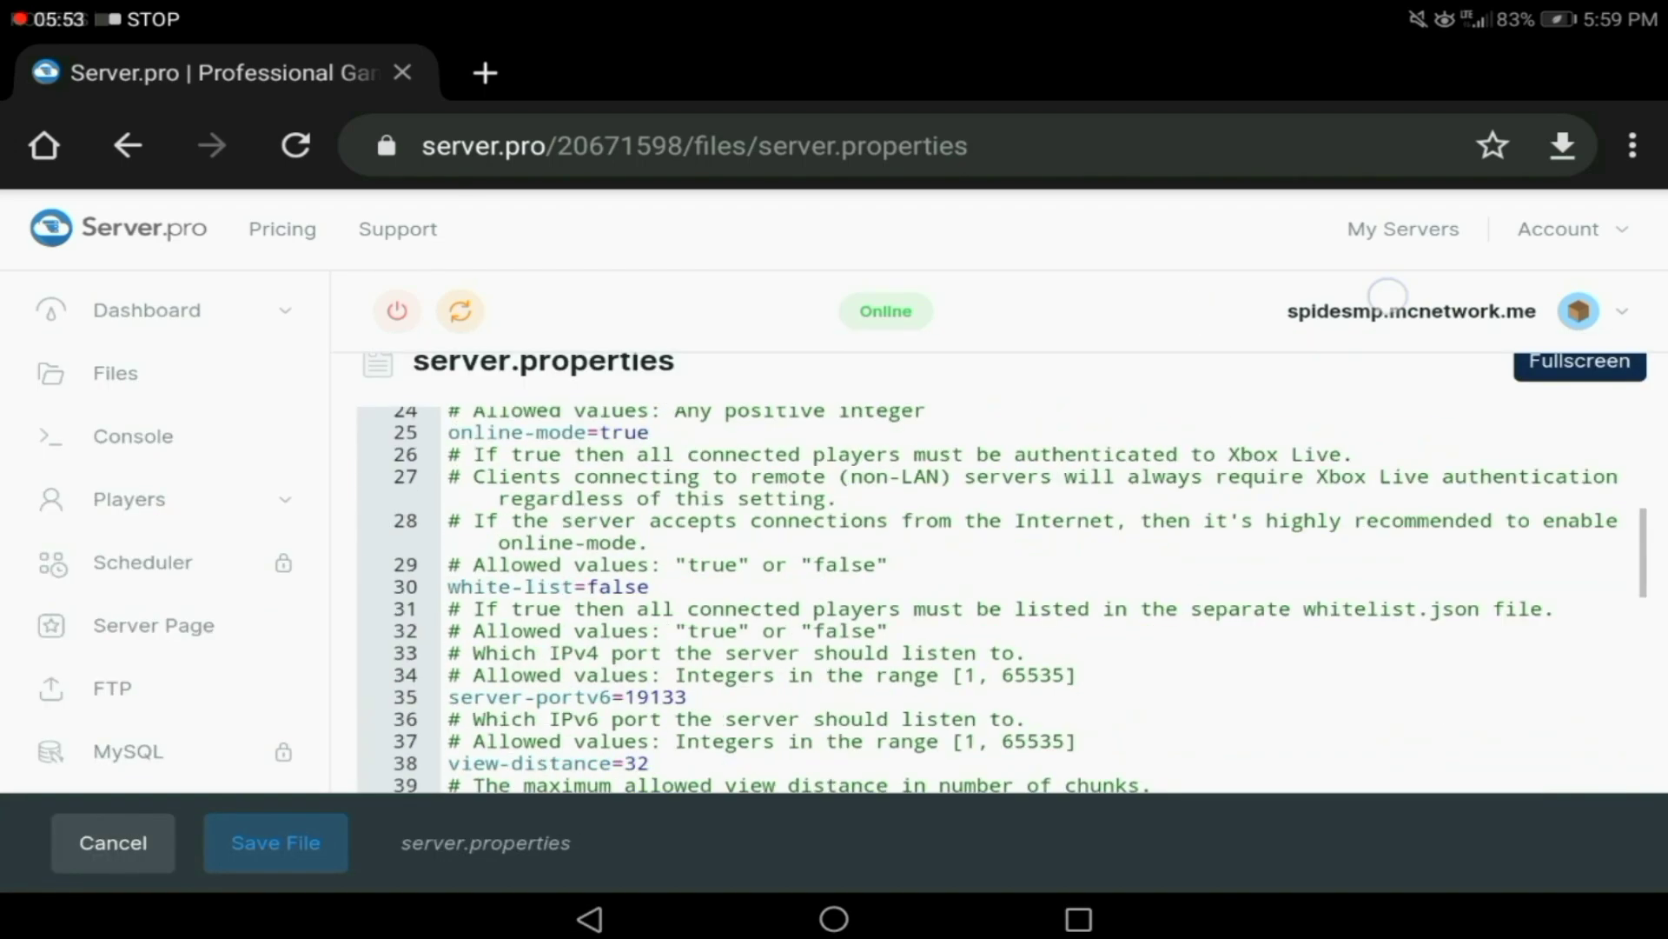
scroll(1238, 587, down, 5)
scroll(1238, 527, down, 5)
scroll(1238, 528, down, 5)
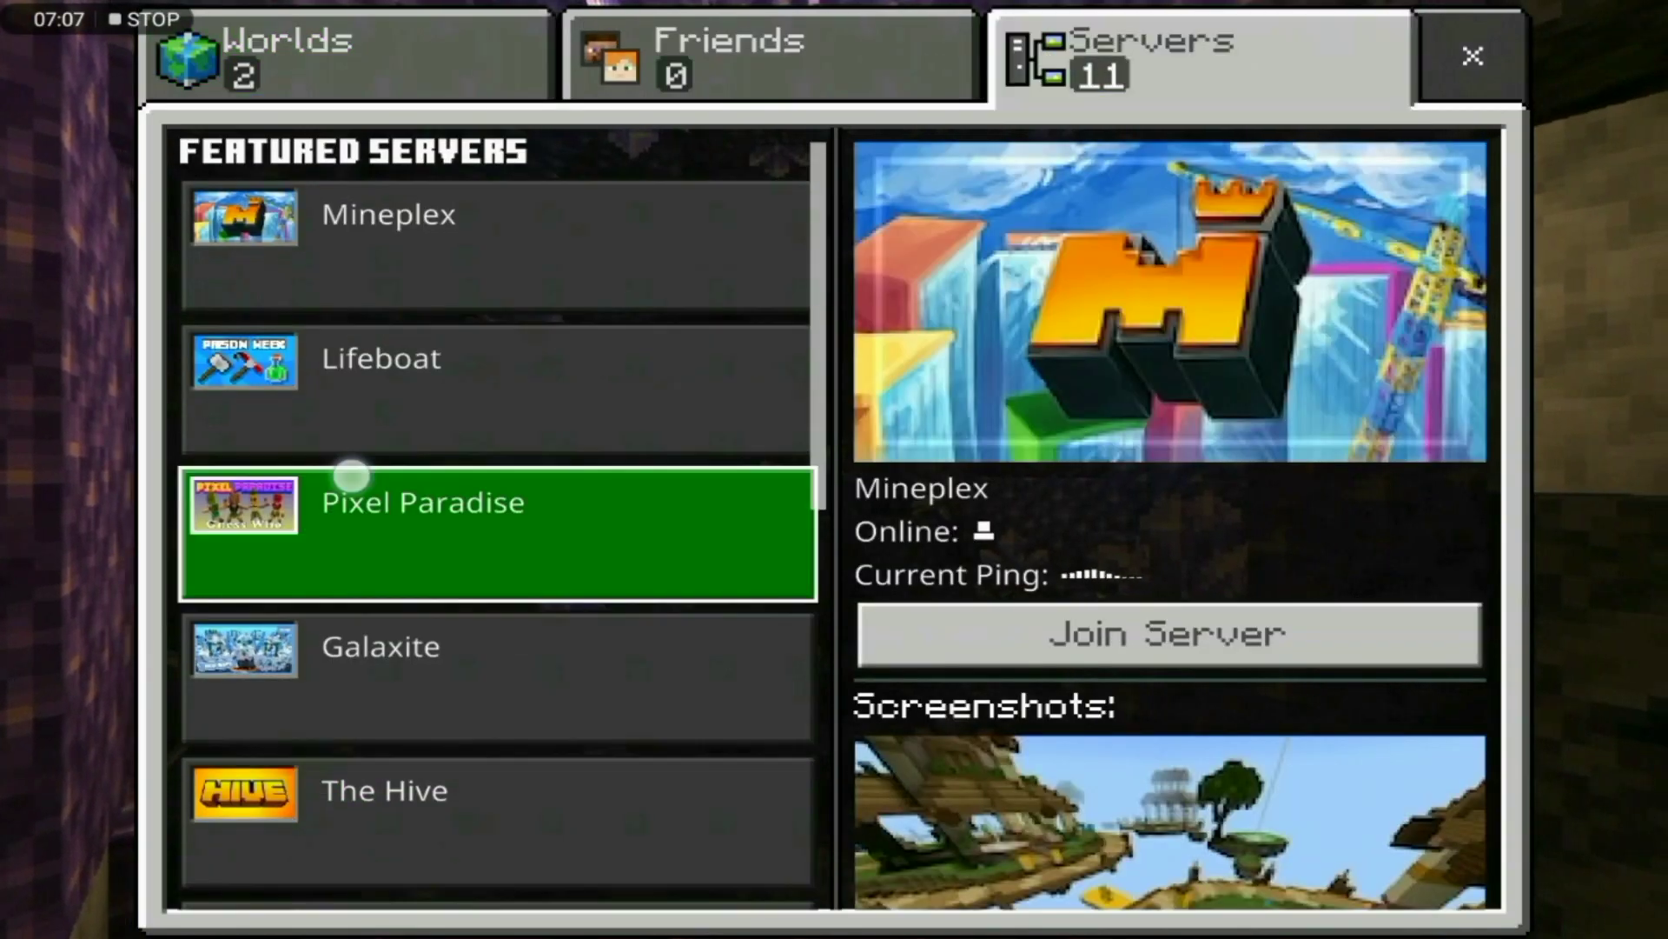
scroll(354, 473, down, 10)
Add 'server tutorial' at 51.79.83.5, port 41377, and select it in the list
click(297, 886)
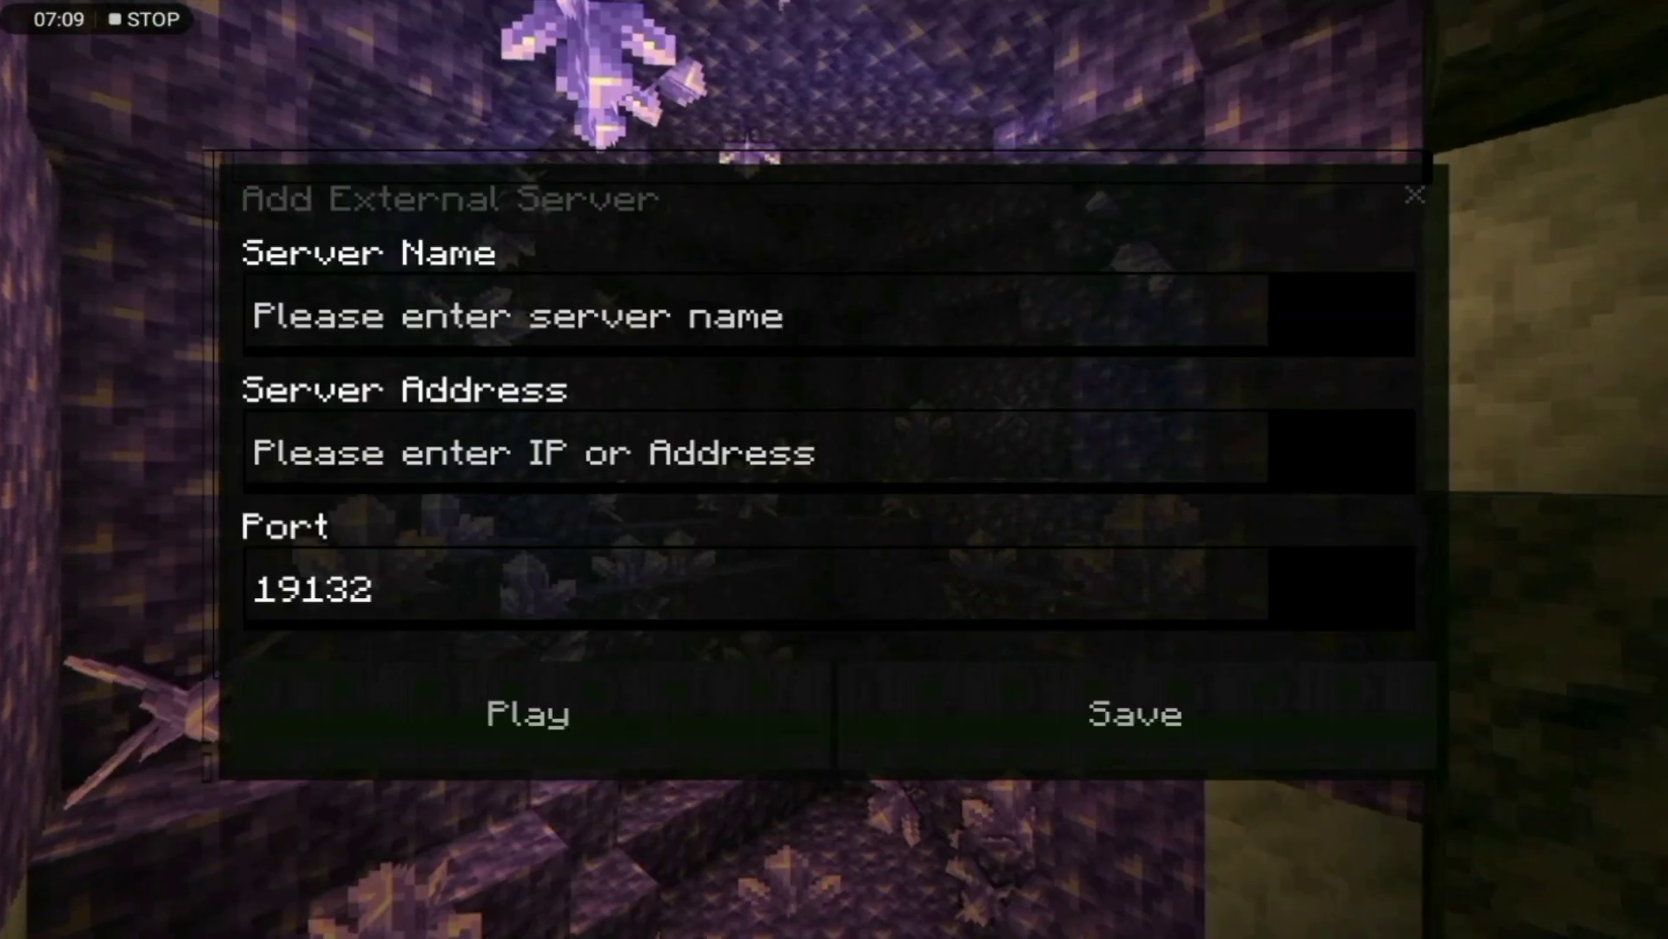
click(756, 451)
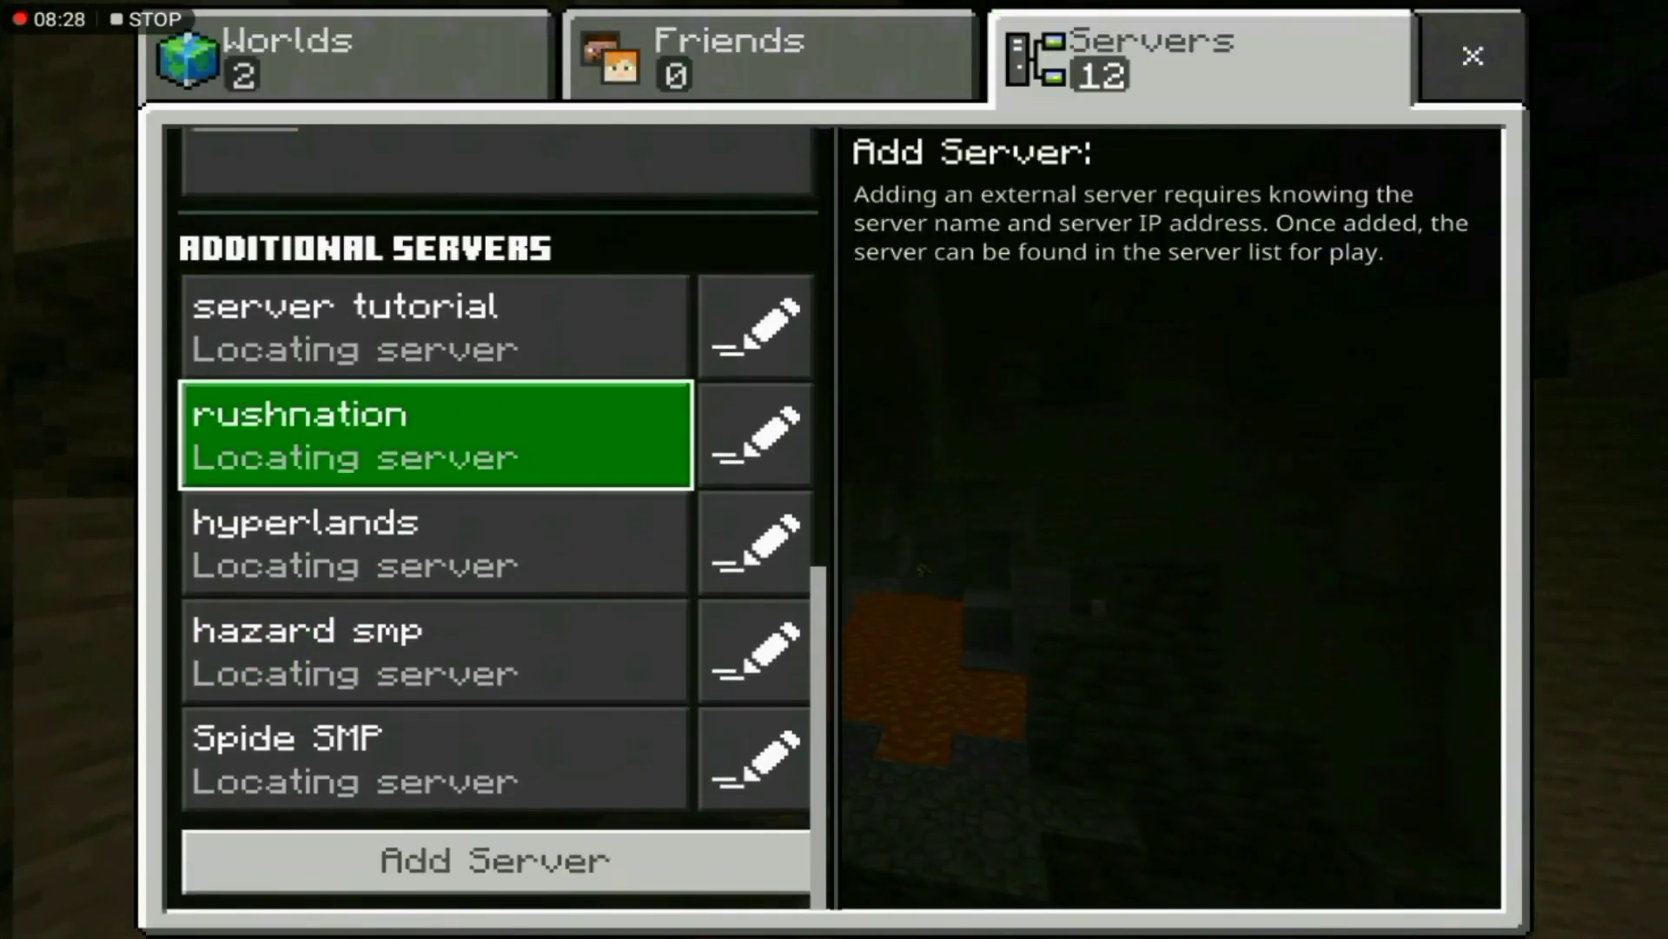
click(430, 326)
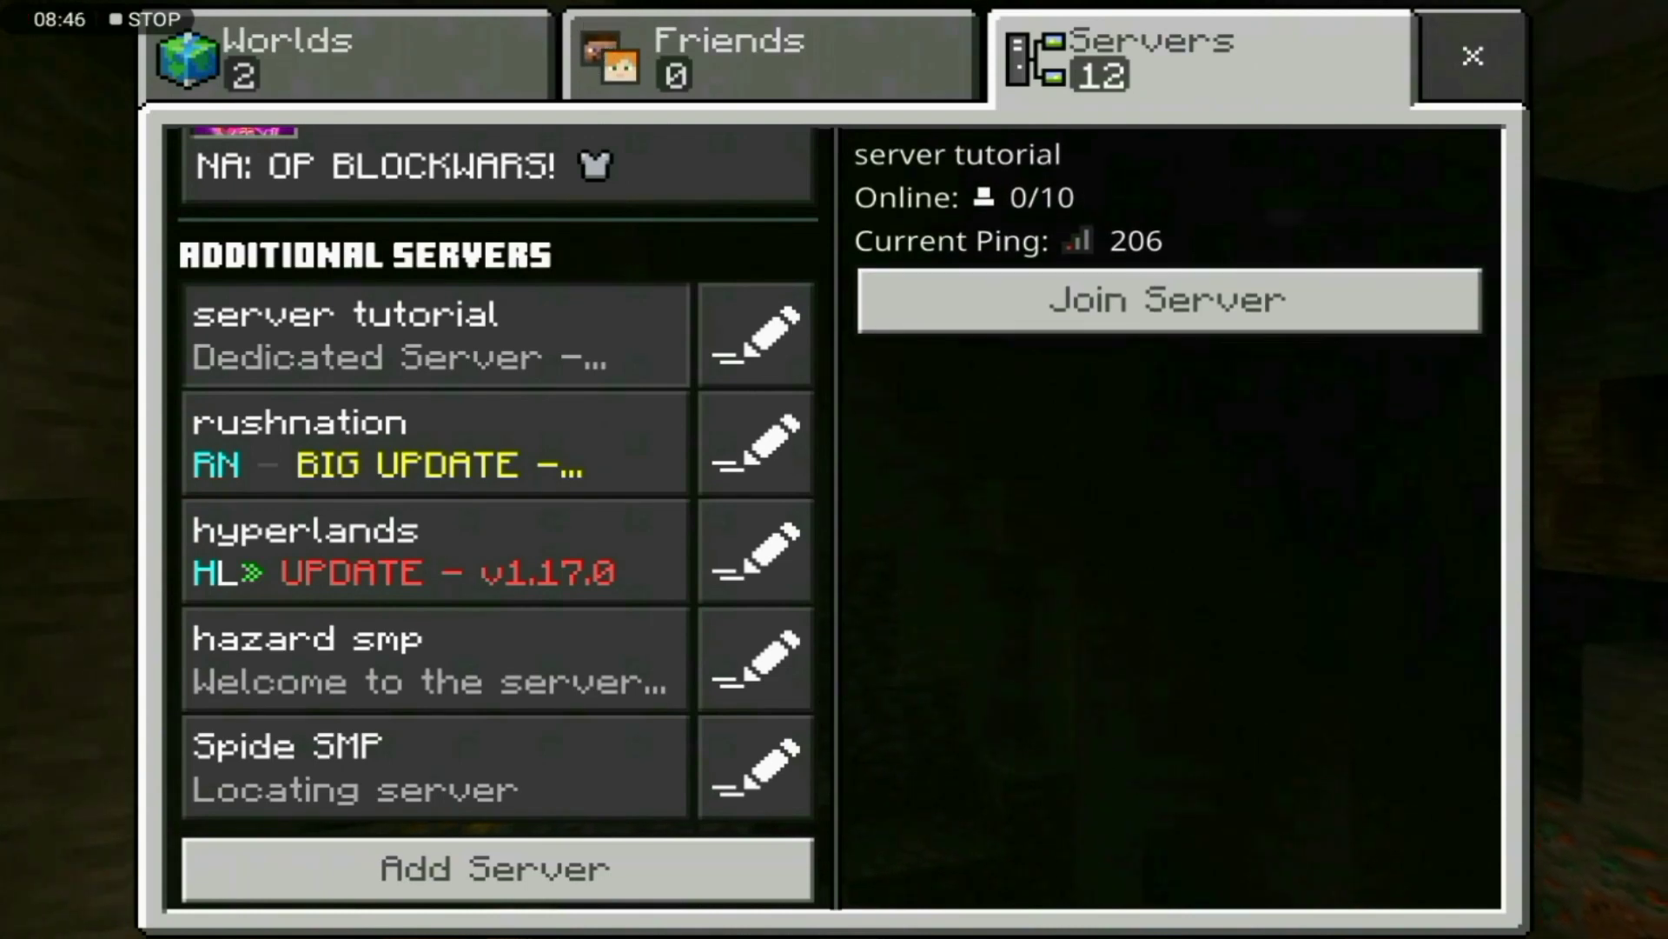
Join the server tutorial server and wait for its world to load
click(1304, 478)
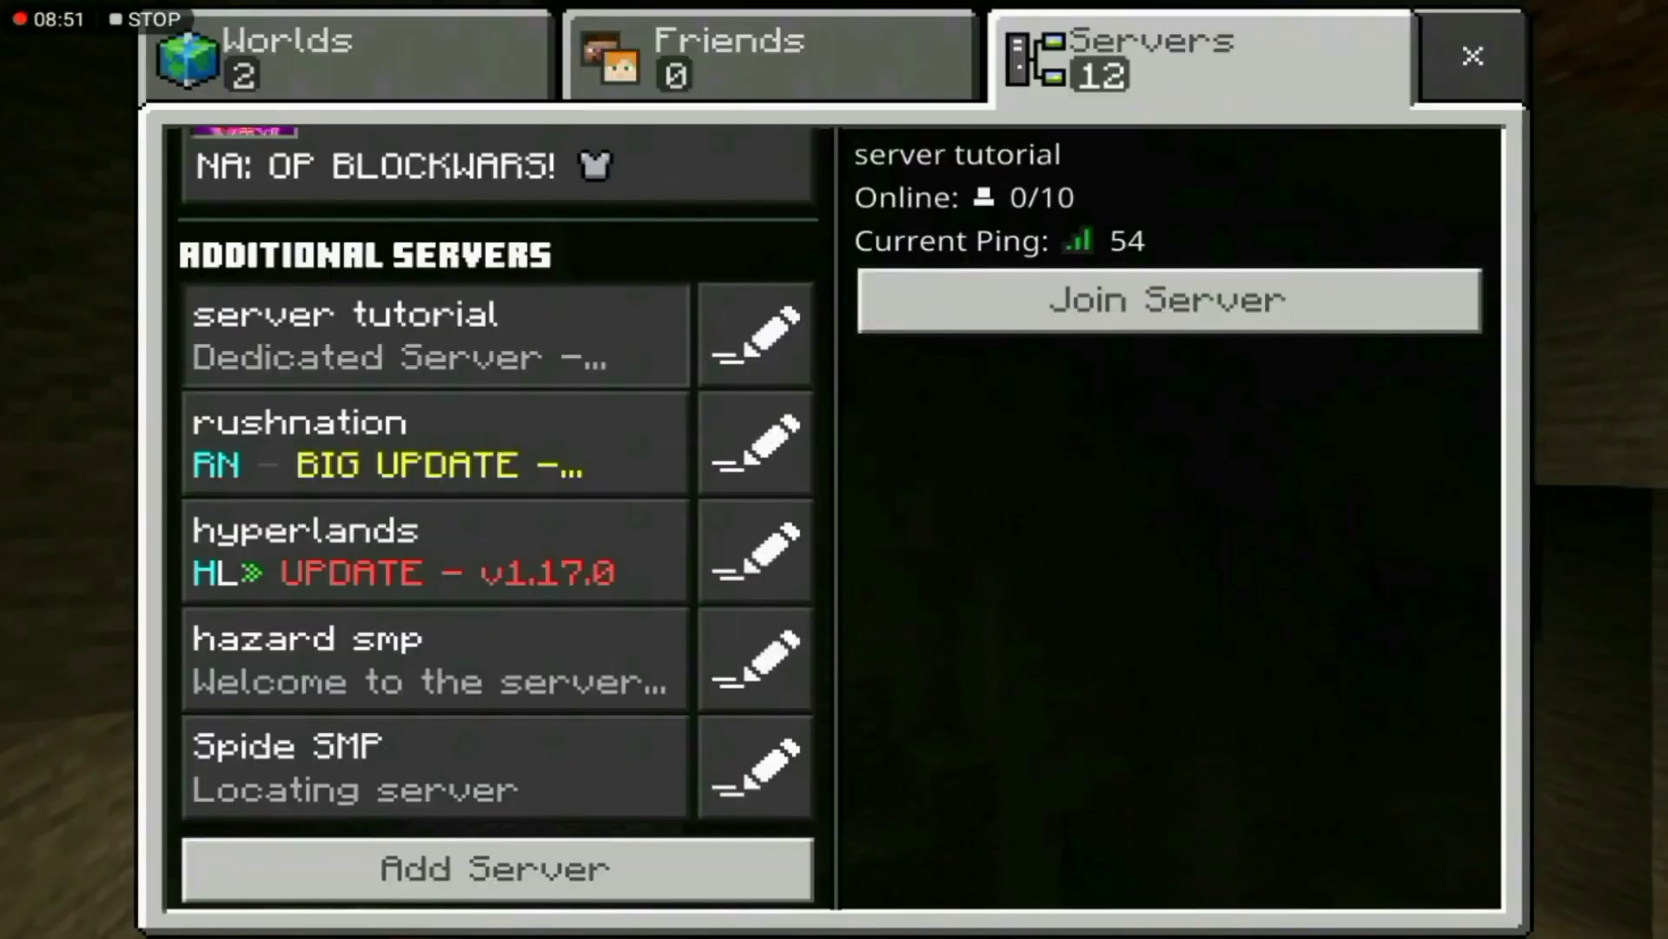
drag(1016, 244, 1076, 225)
click(1323, 645)
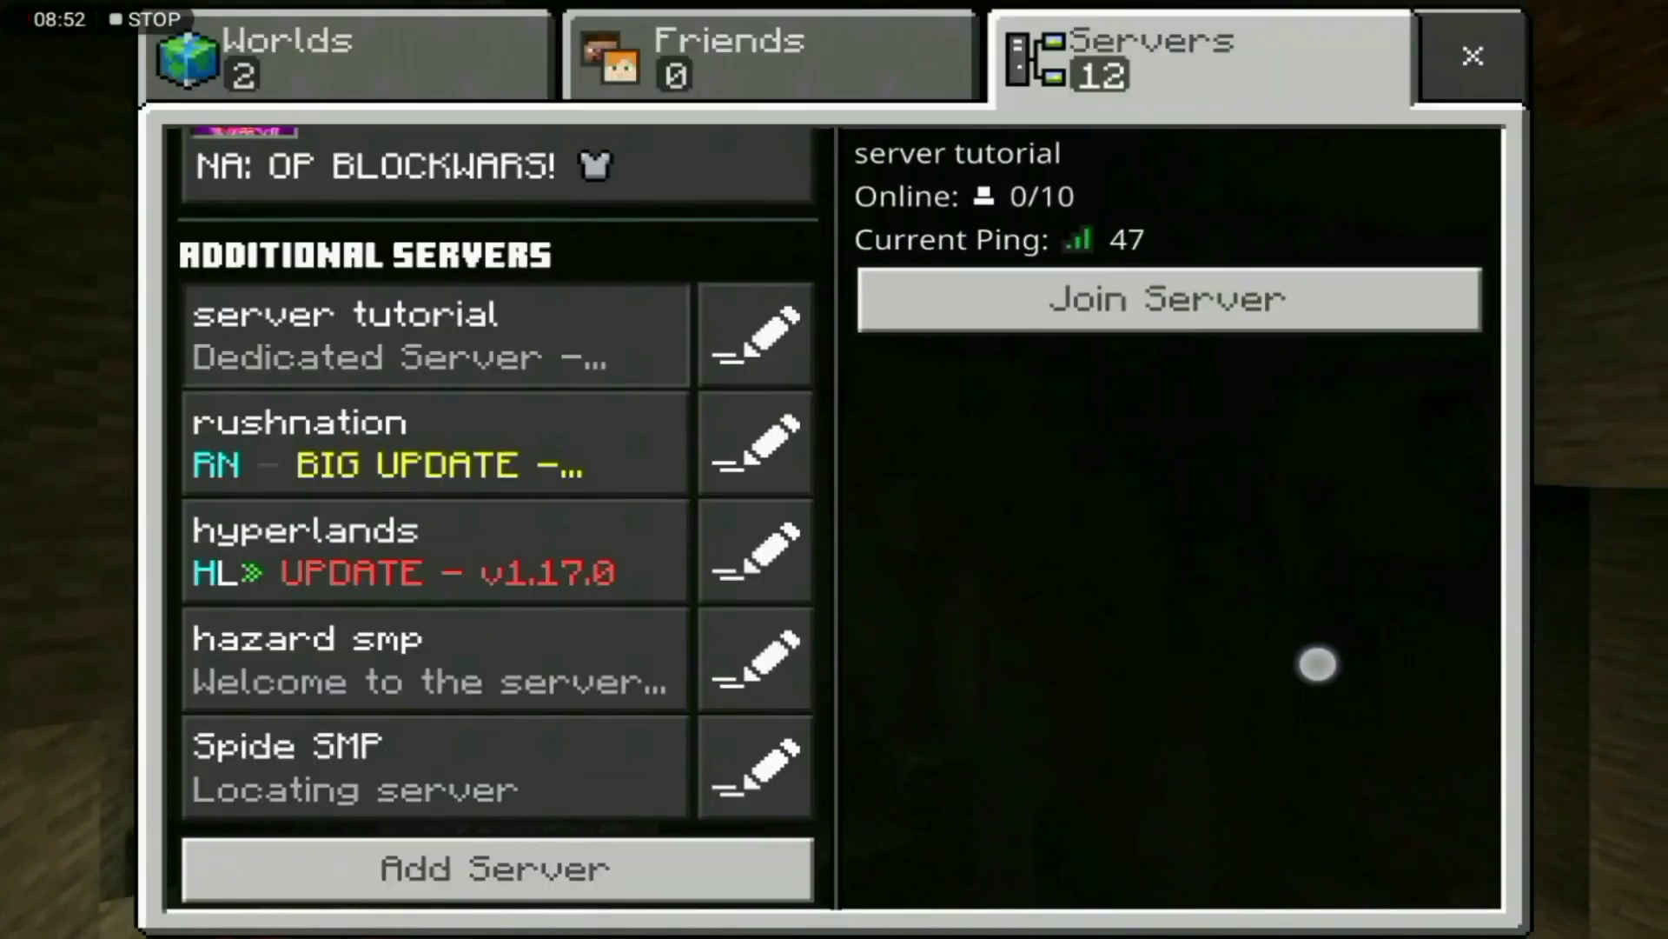
click(1326, 305)
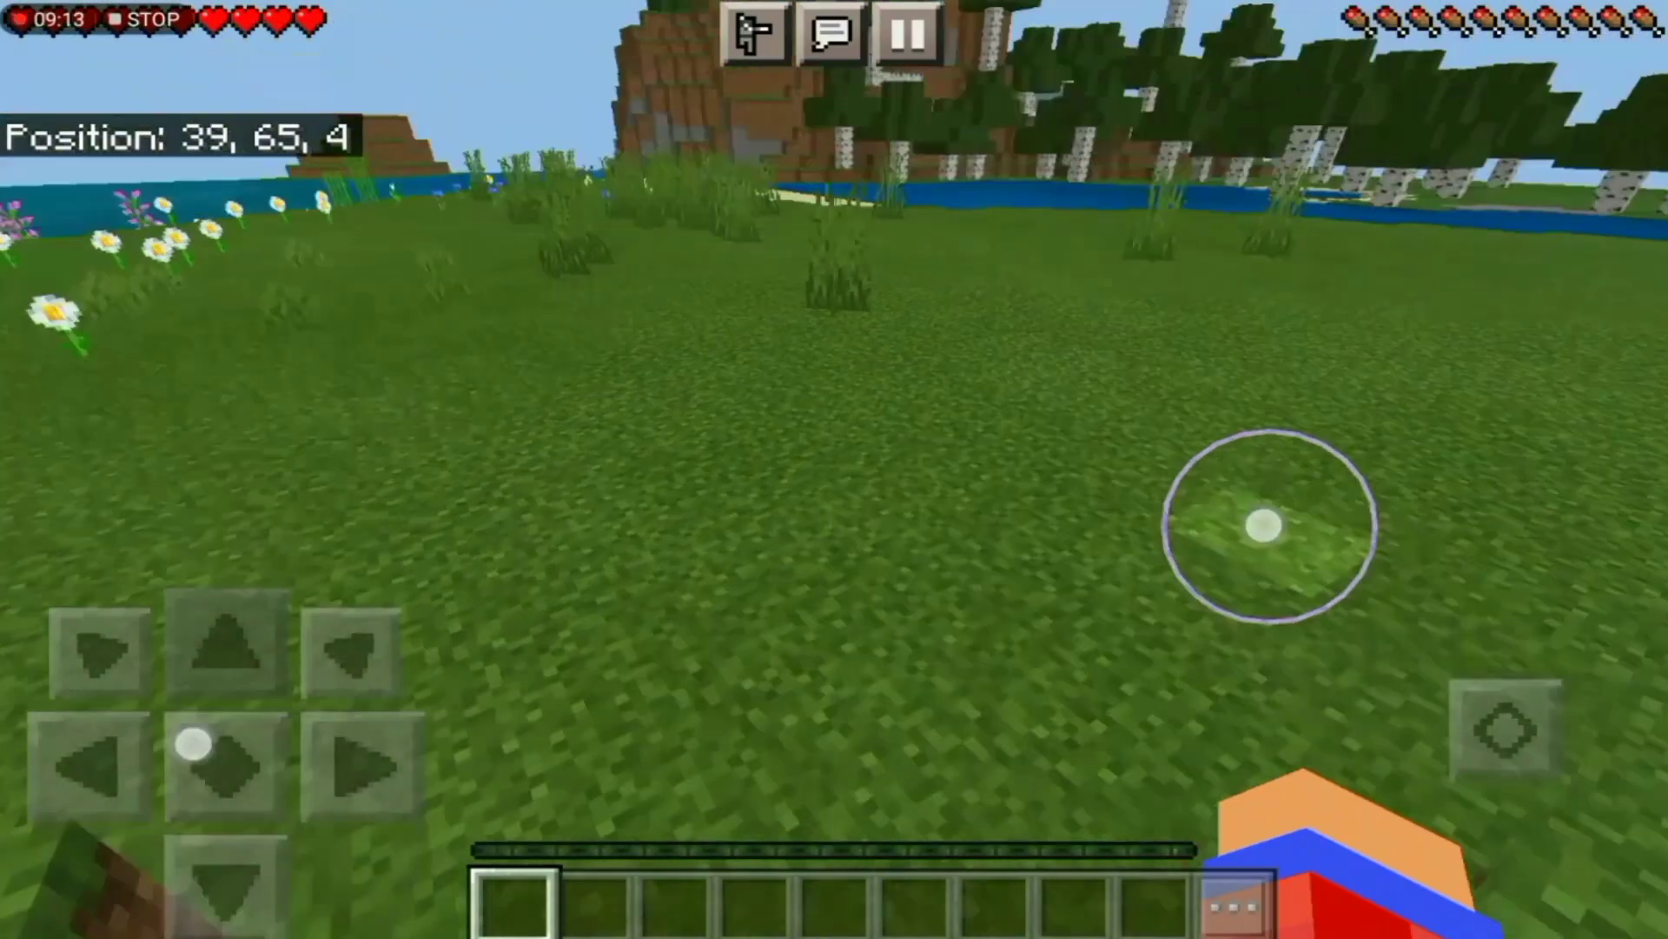
Walk across the grass past the water, sand and gravel to a tree trunk
drag(187, 739, 208, 608)
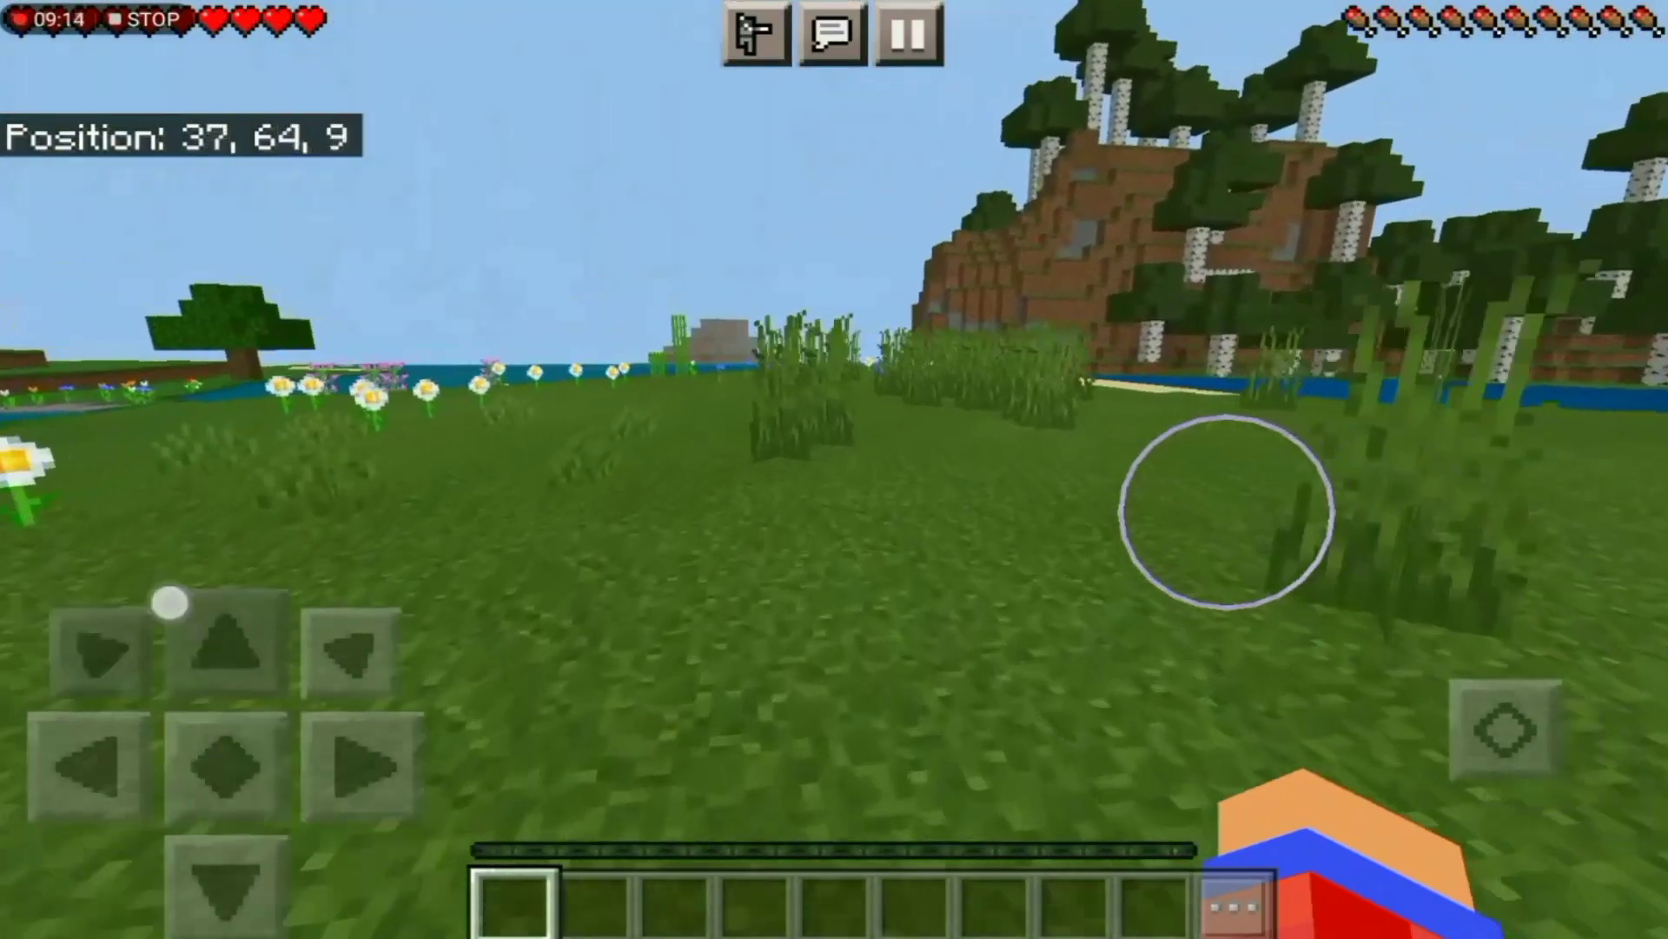
drag(1295, 529, 1319, 552)
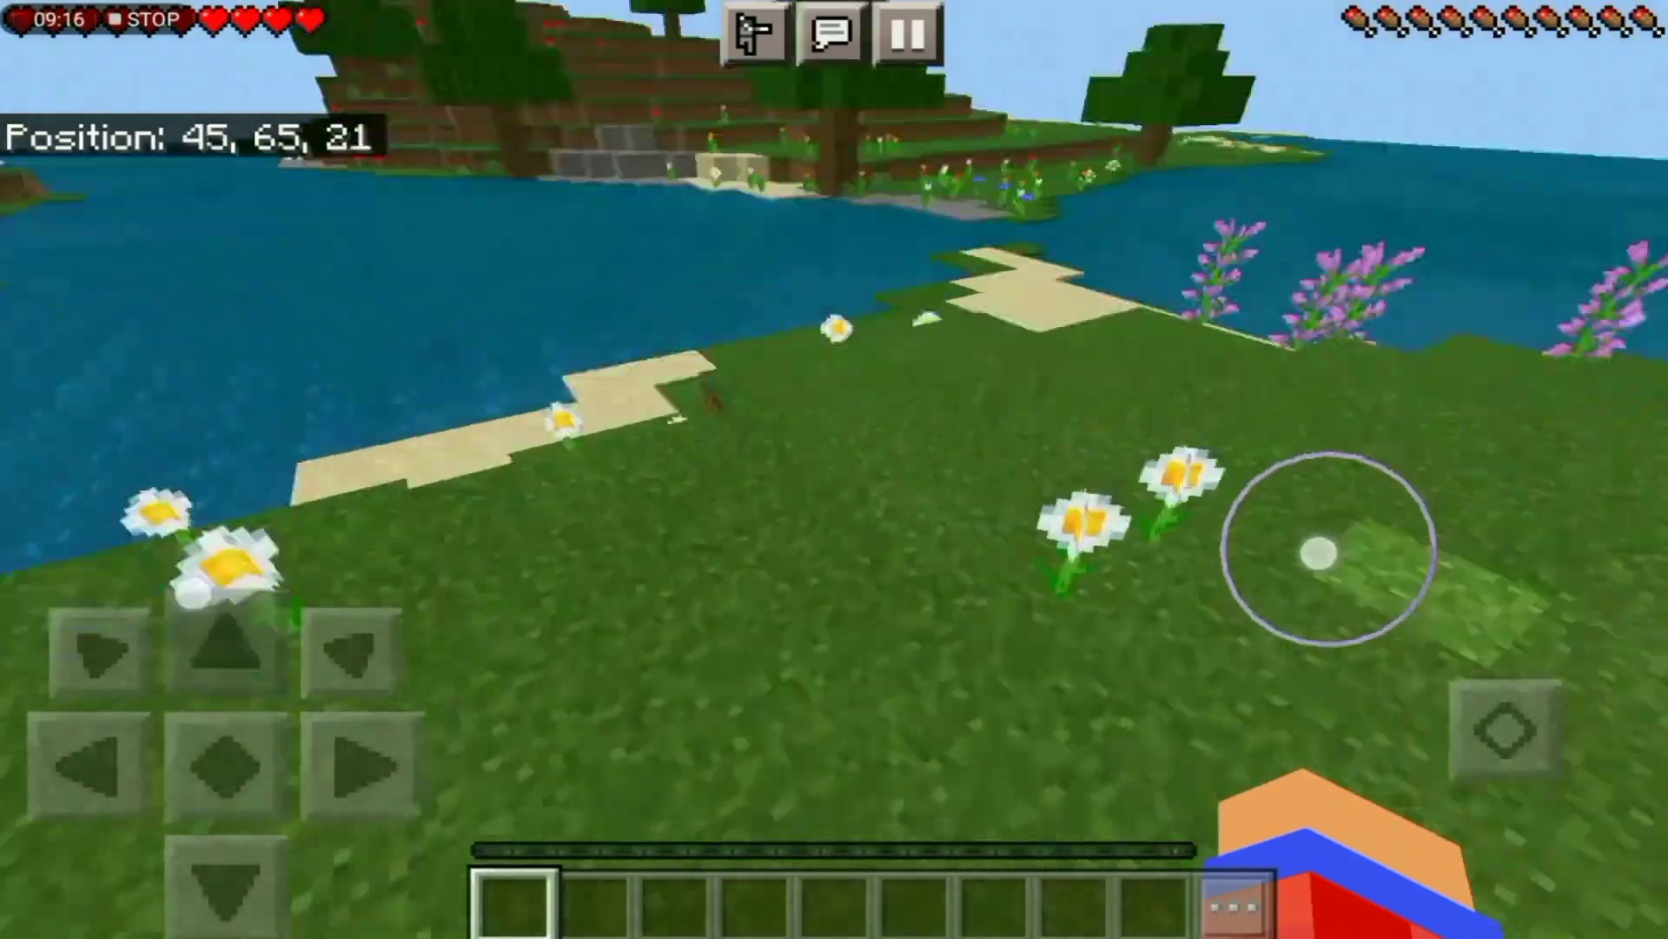
drag(192, 593, 216, 618)
drag(1319, 553, 1499, 532)
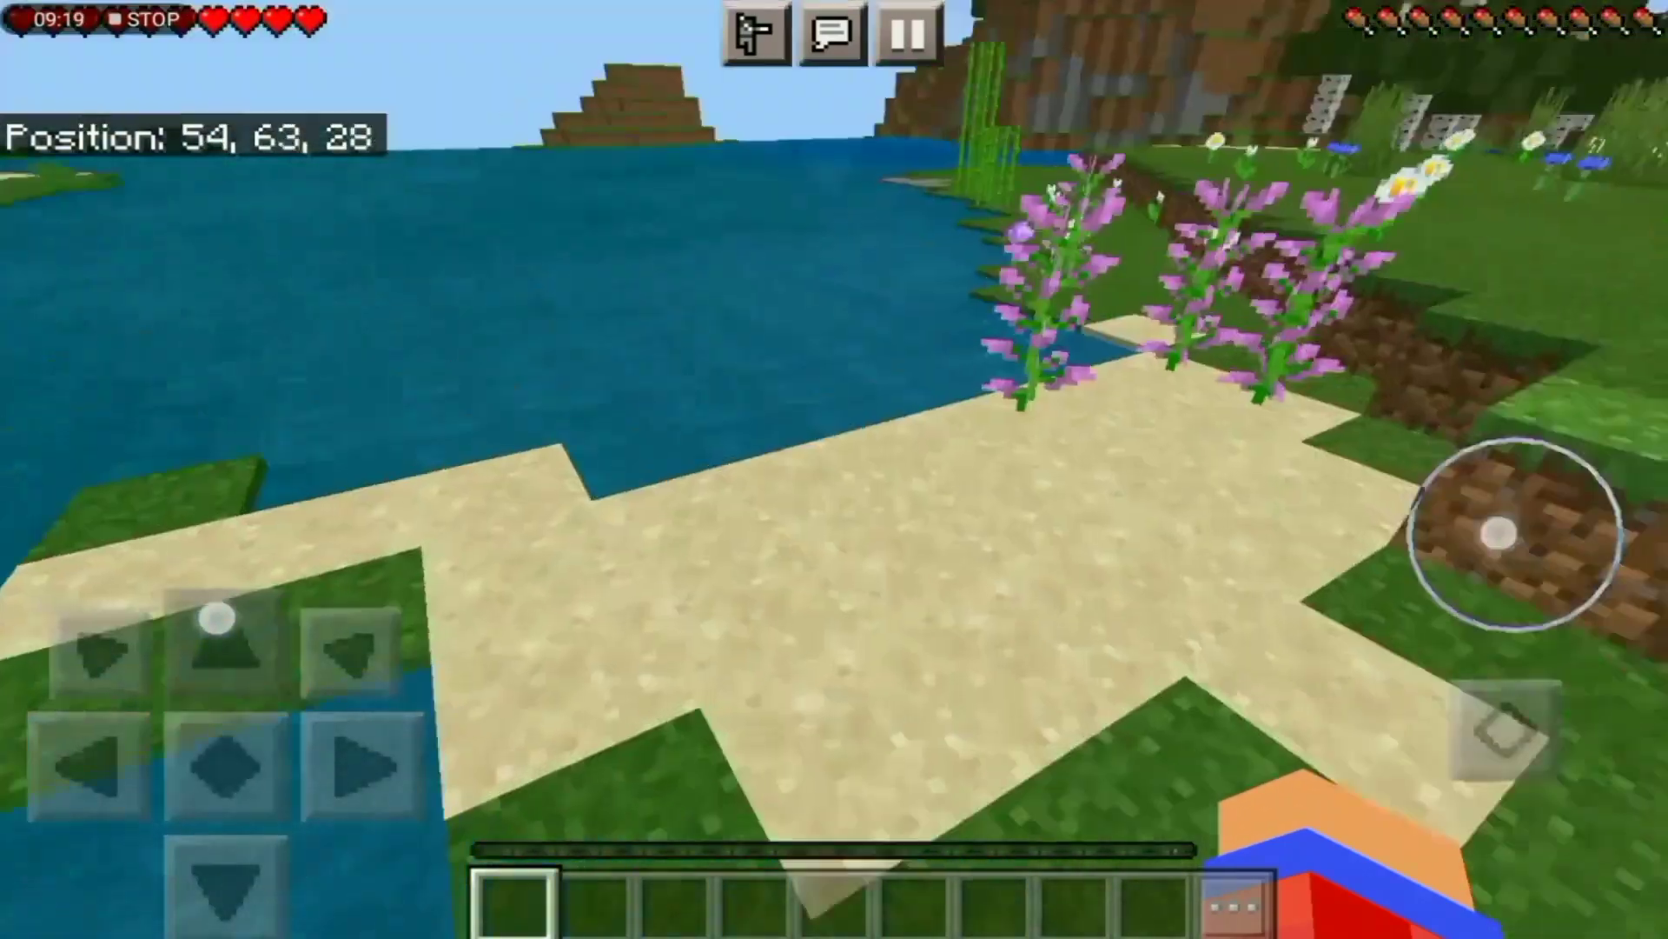
drag(215, 618, 212, 619)
drag(1499, 532, 1297, 516)
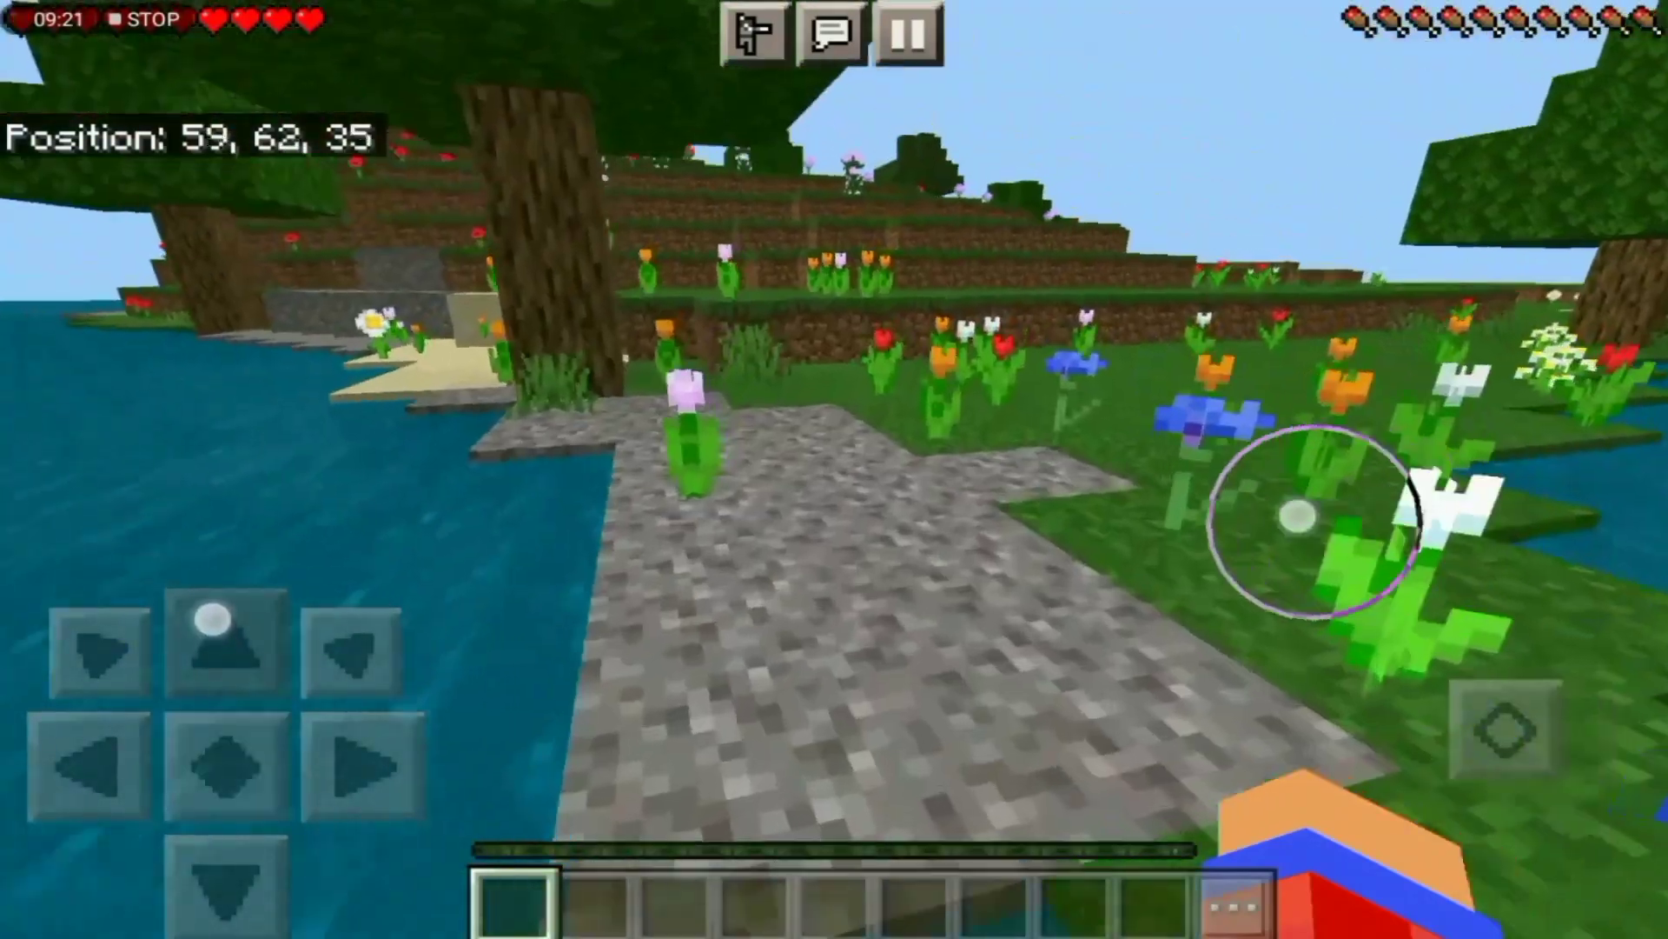
drag(213, 618, 228, 610)
drag(1297, 516, 879, 495)
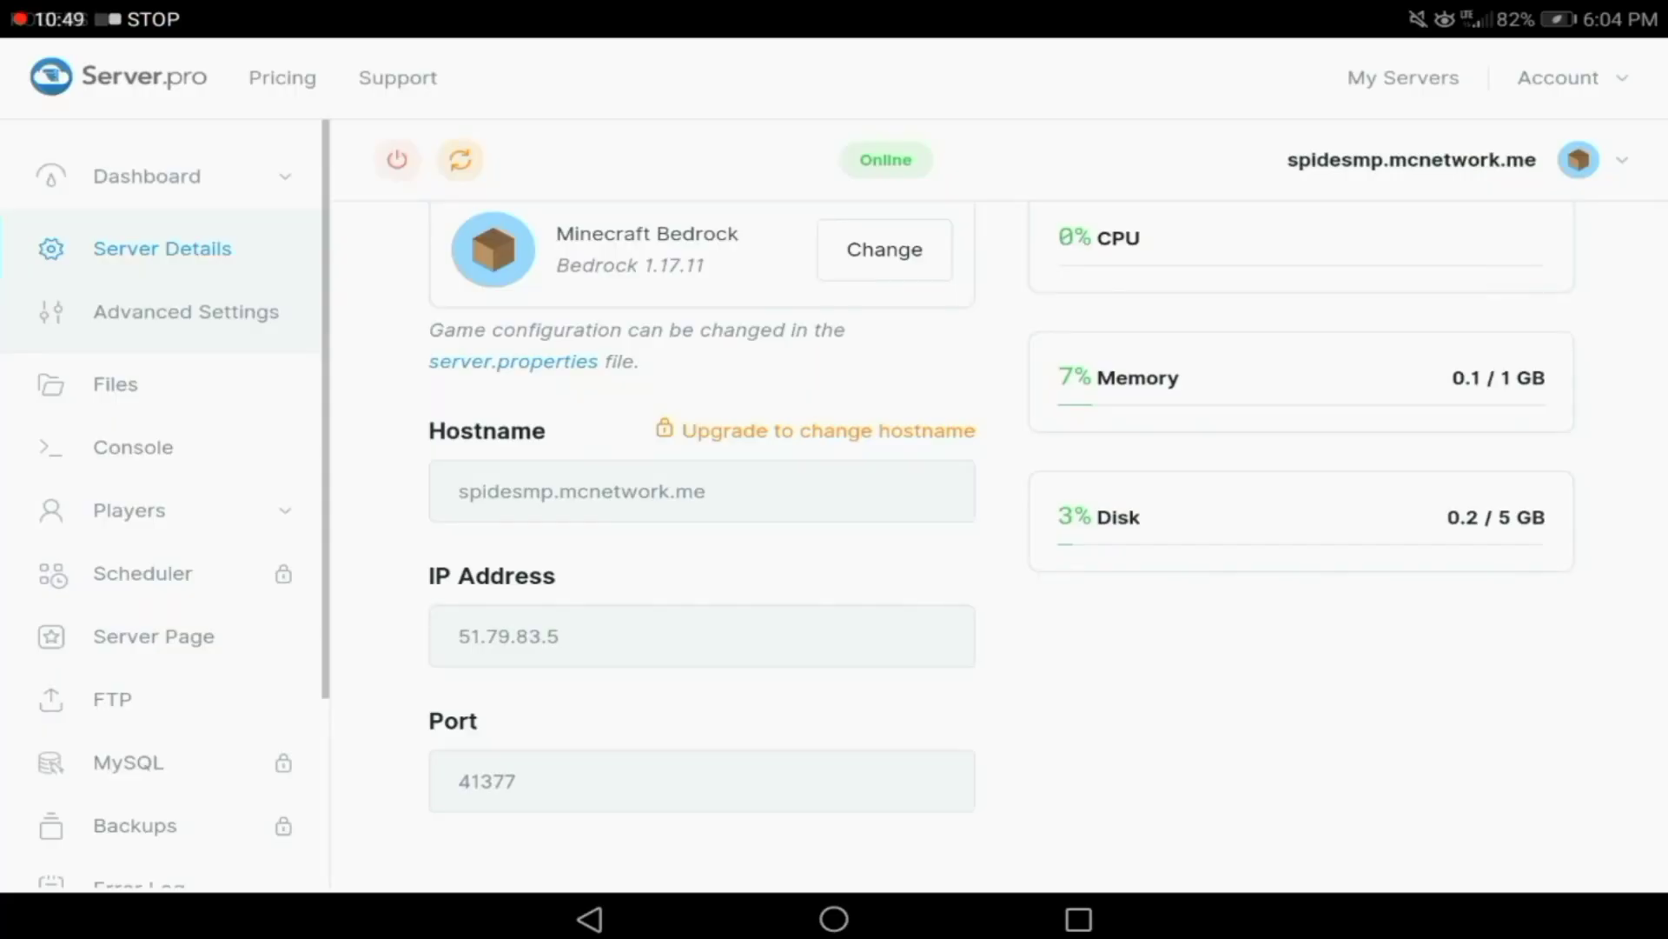
Under Players > Operators, add the entered player name as an operator
click(130, 510)
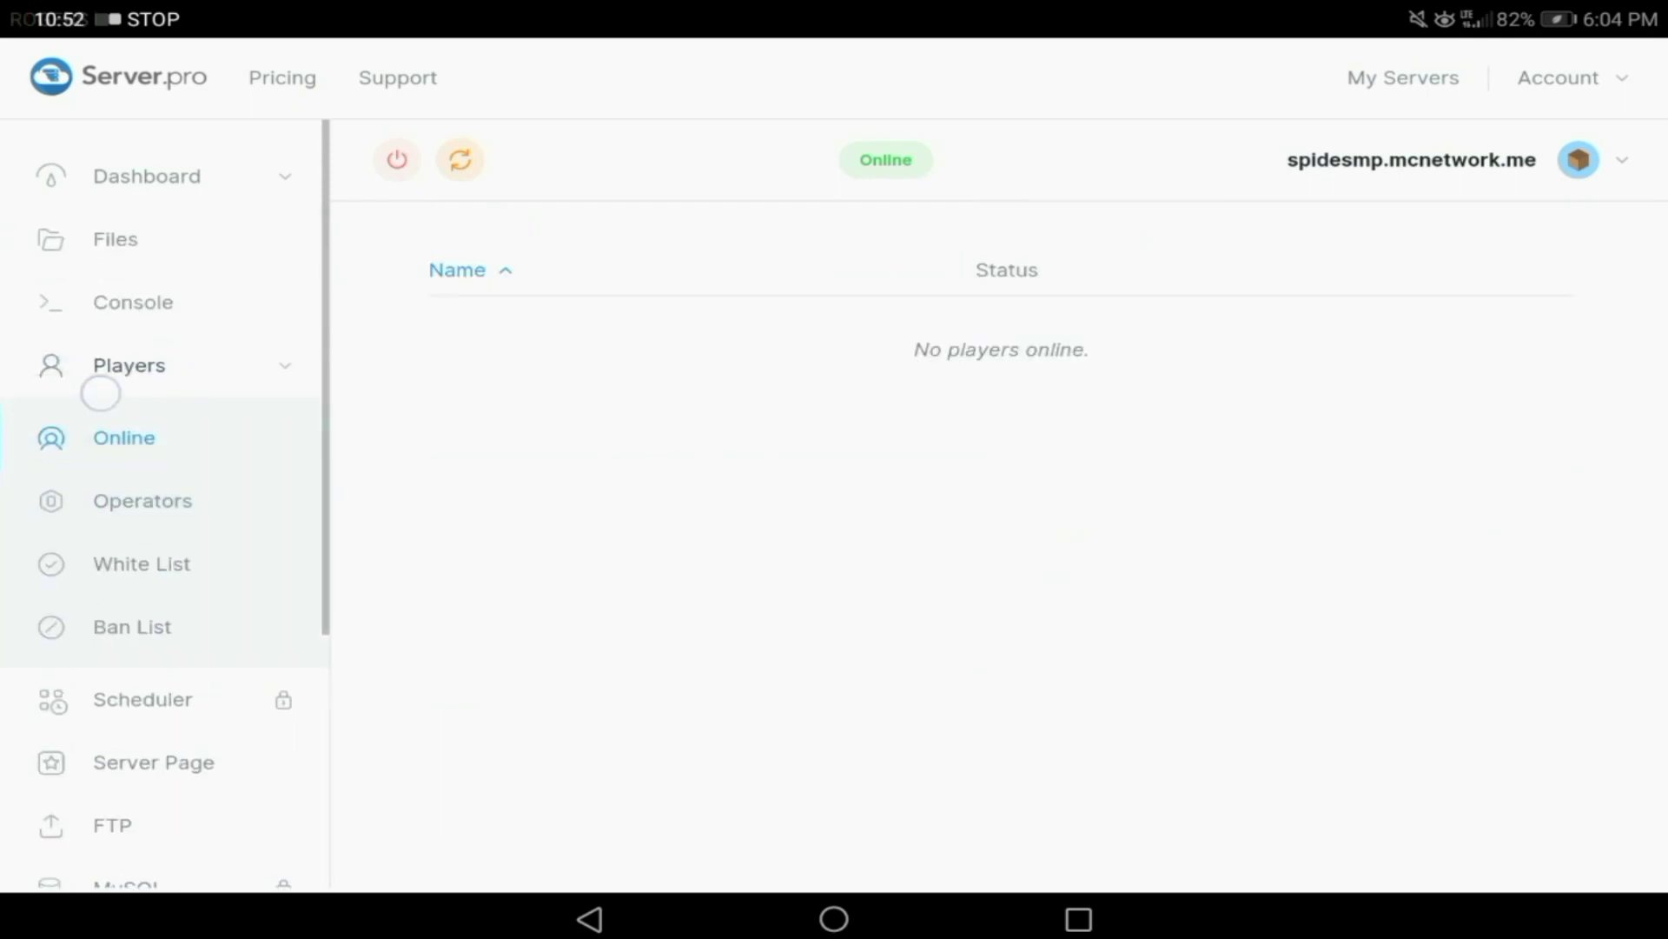
click(142, 500)
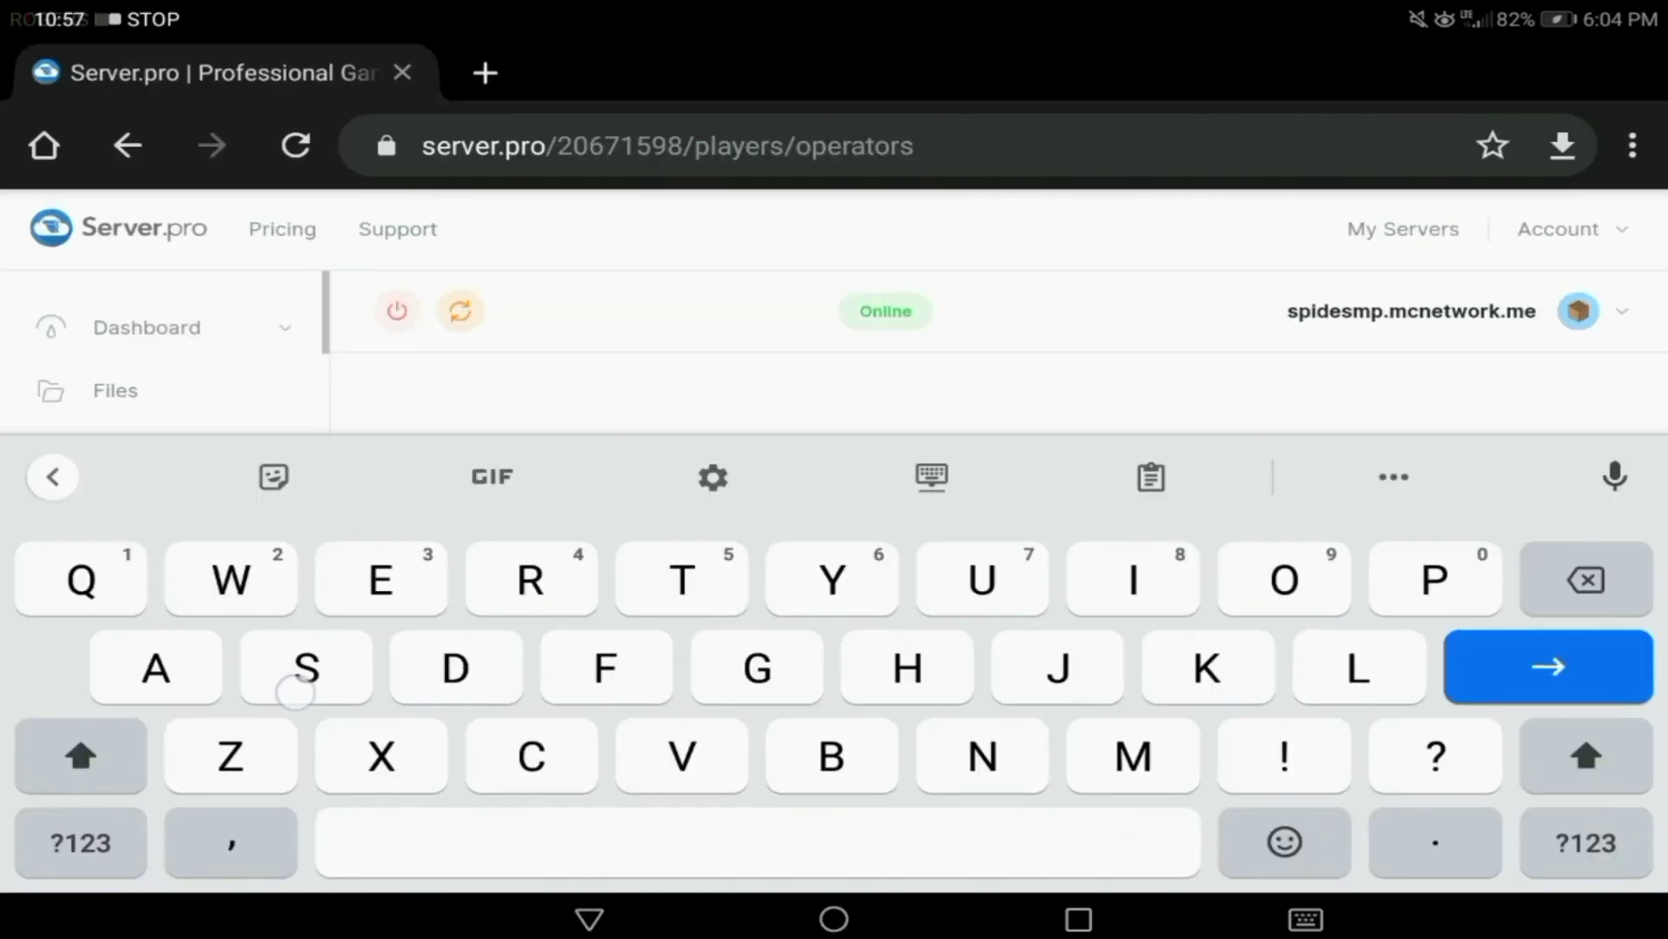
text(S)
text(pidefrank)
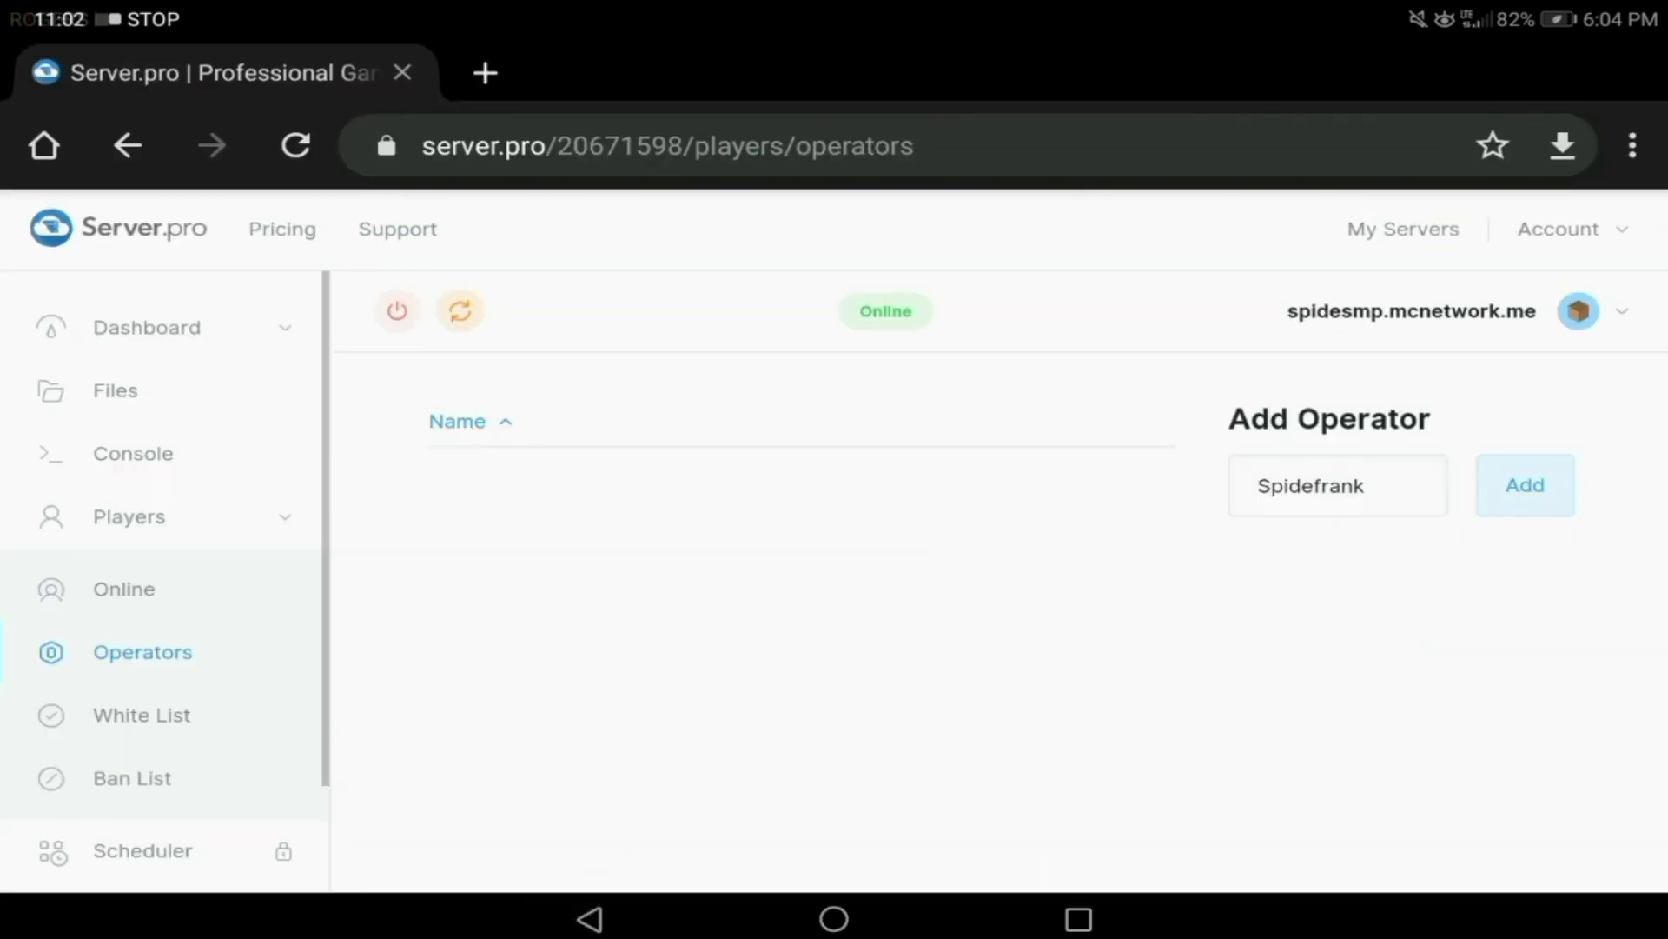
click(1525, 485)
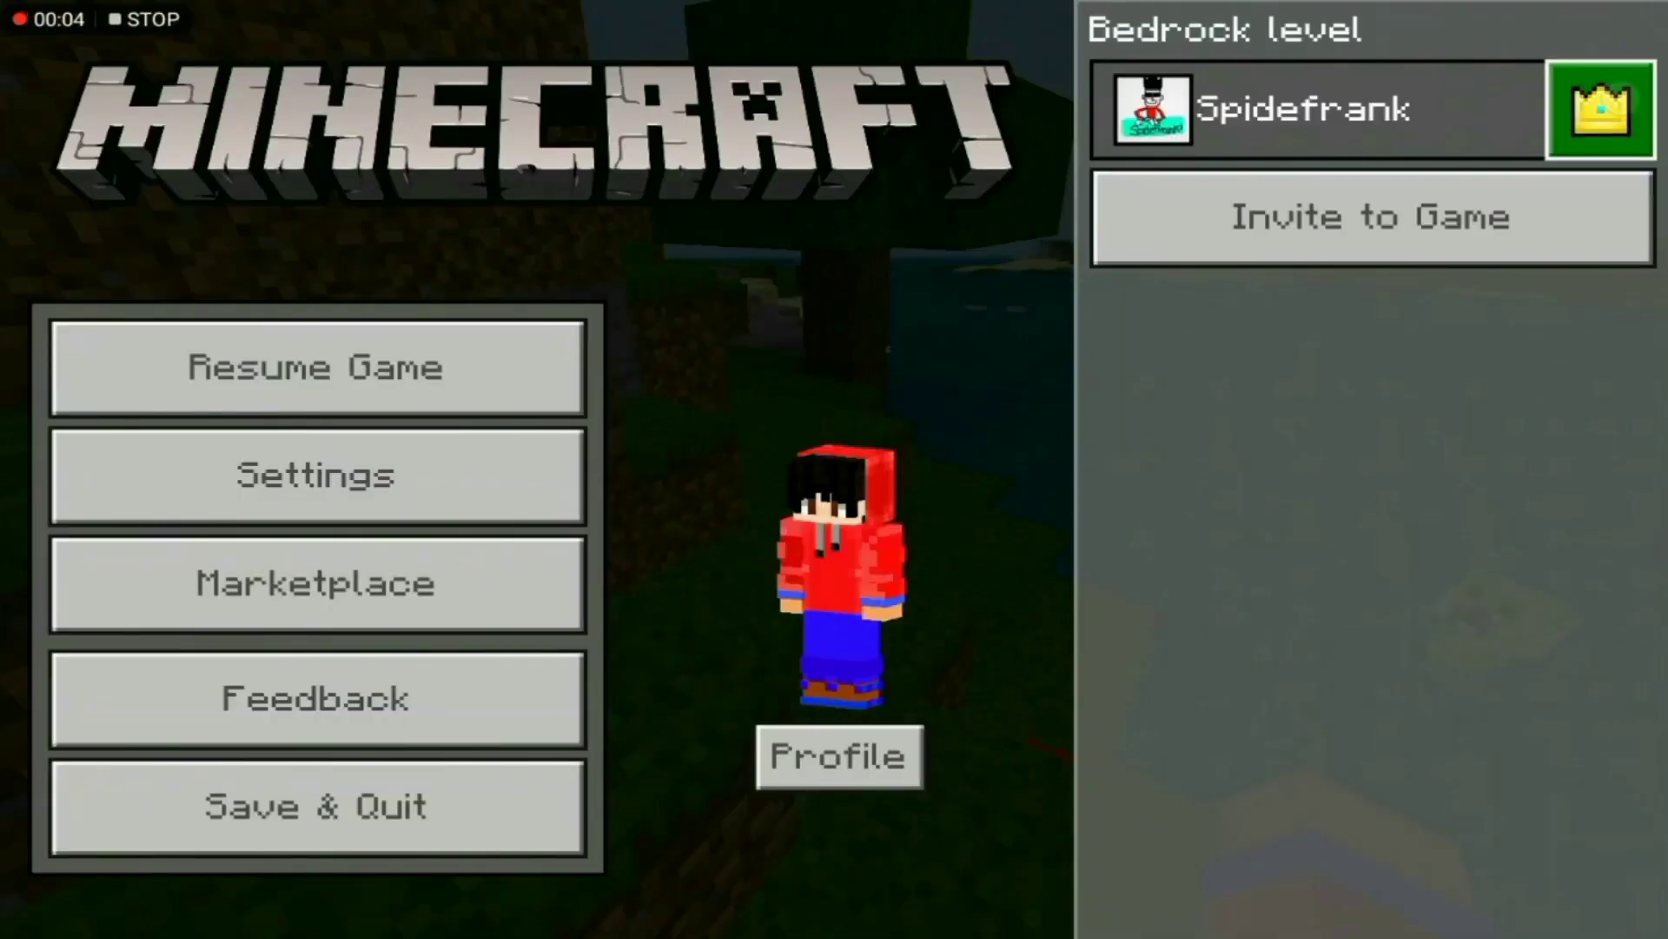
click(1602, 110)
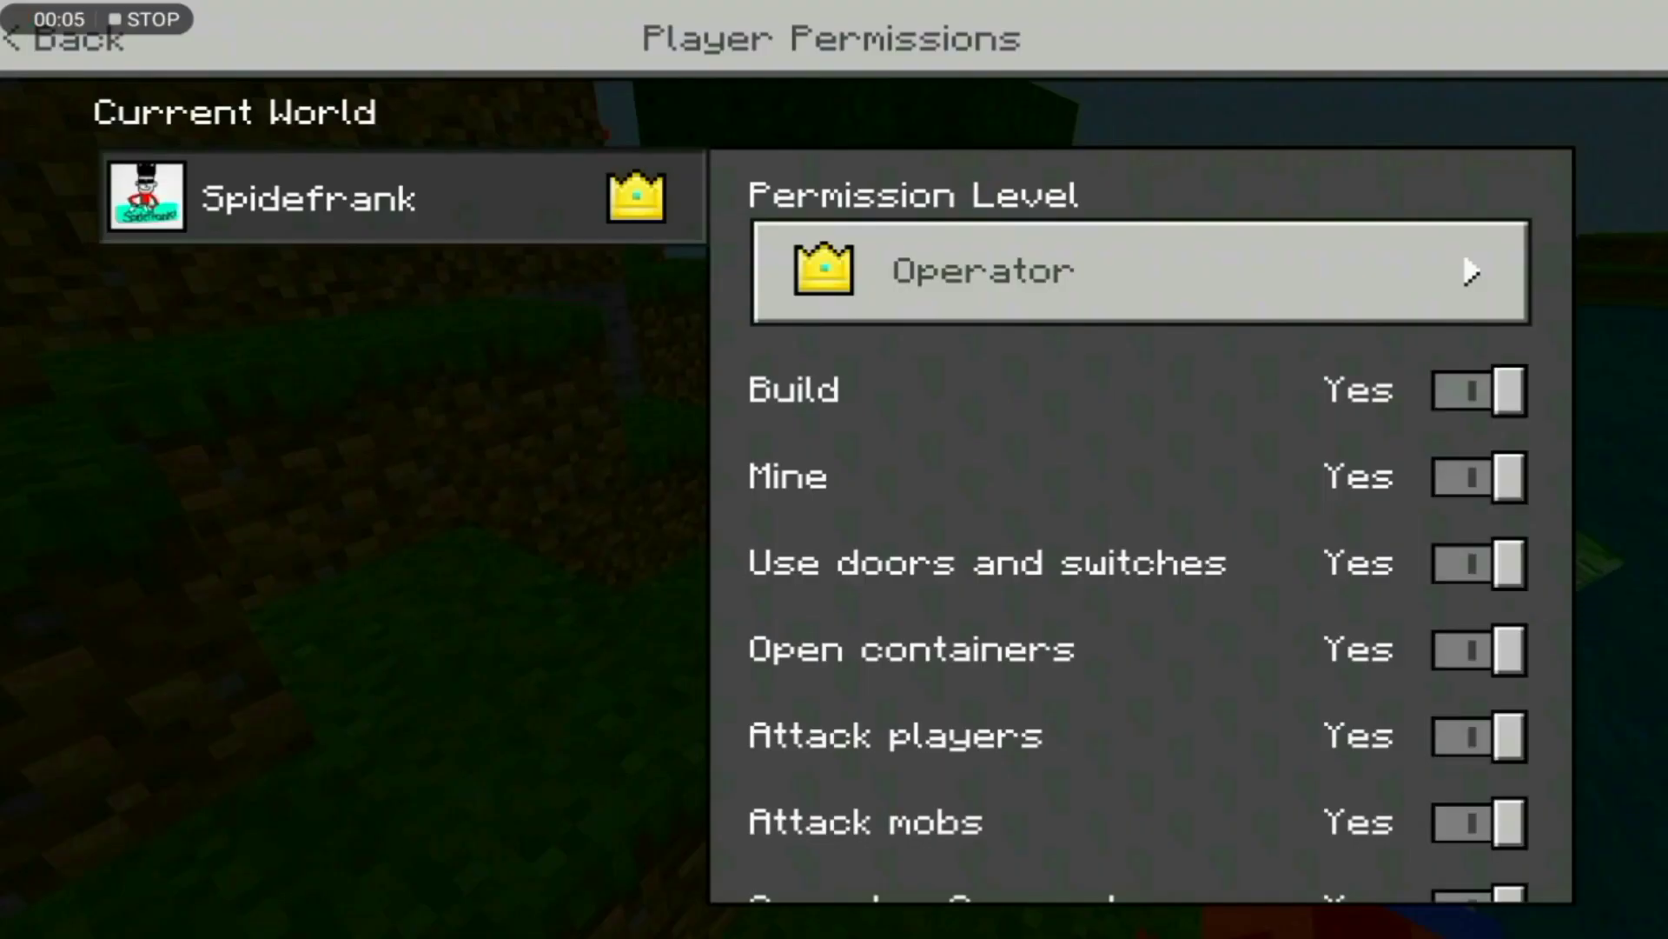
scroll(1426, 305, down, 2)
scroll(1438, 577, down, 2)
scroll(1438, 577, up, 4)
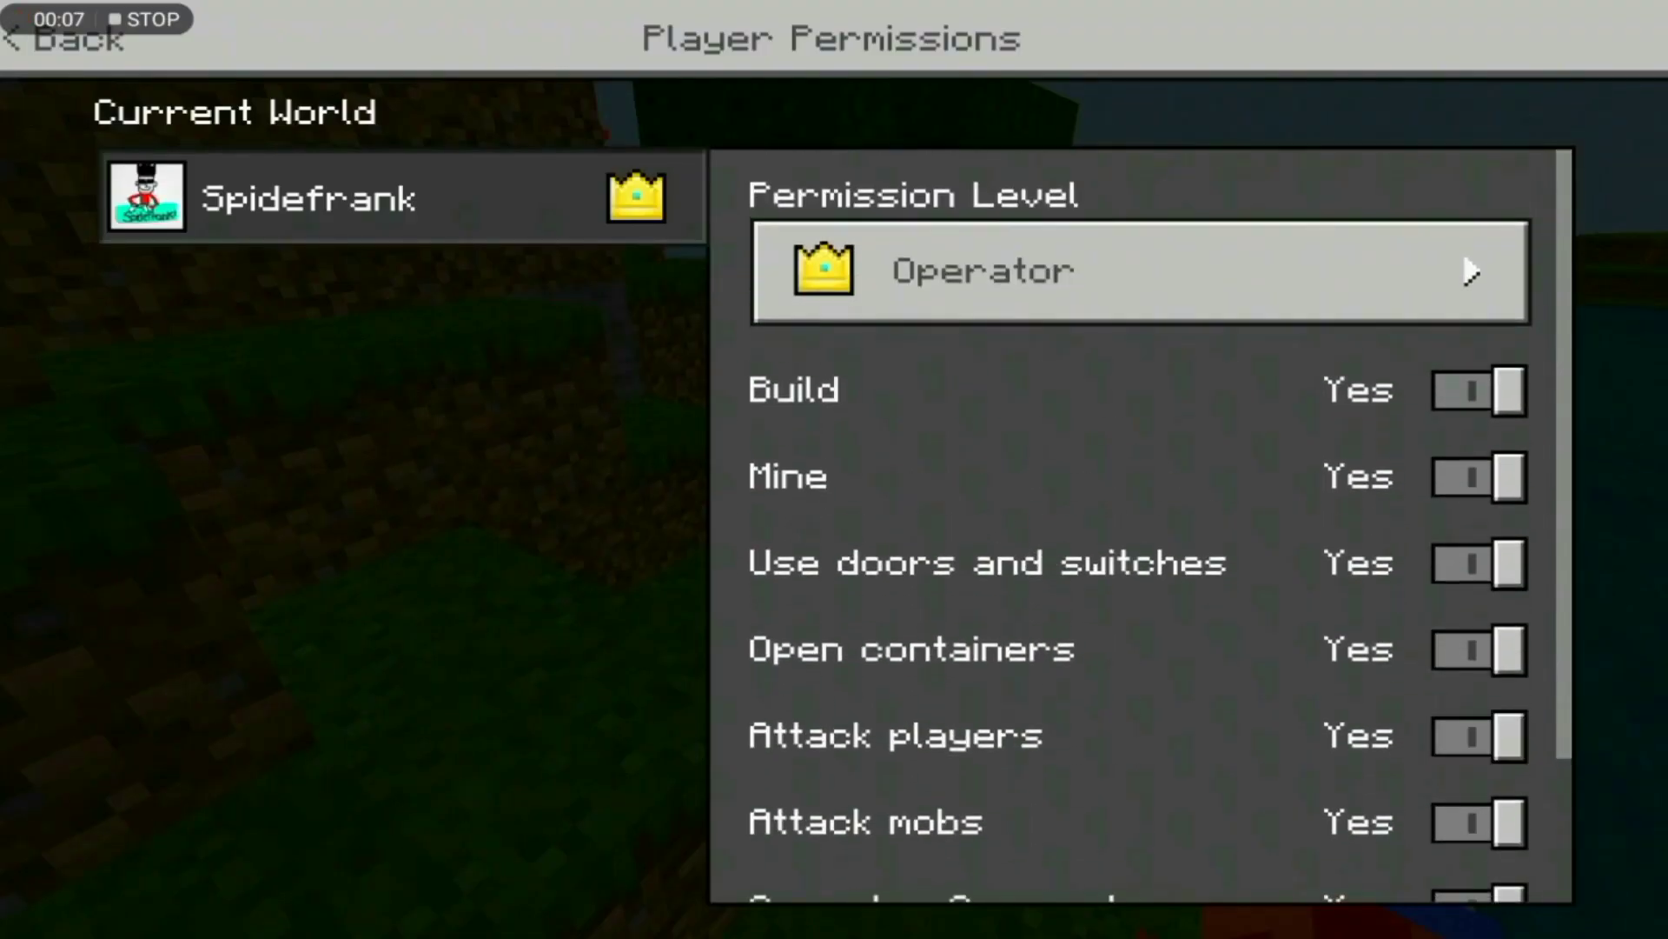
click(66, 40)
click(309, 365)
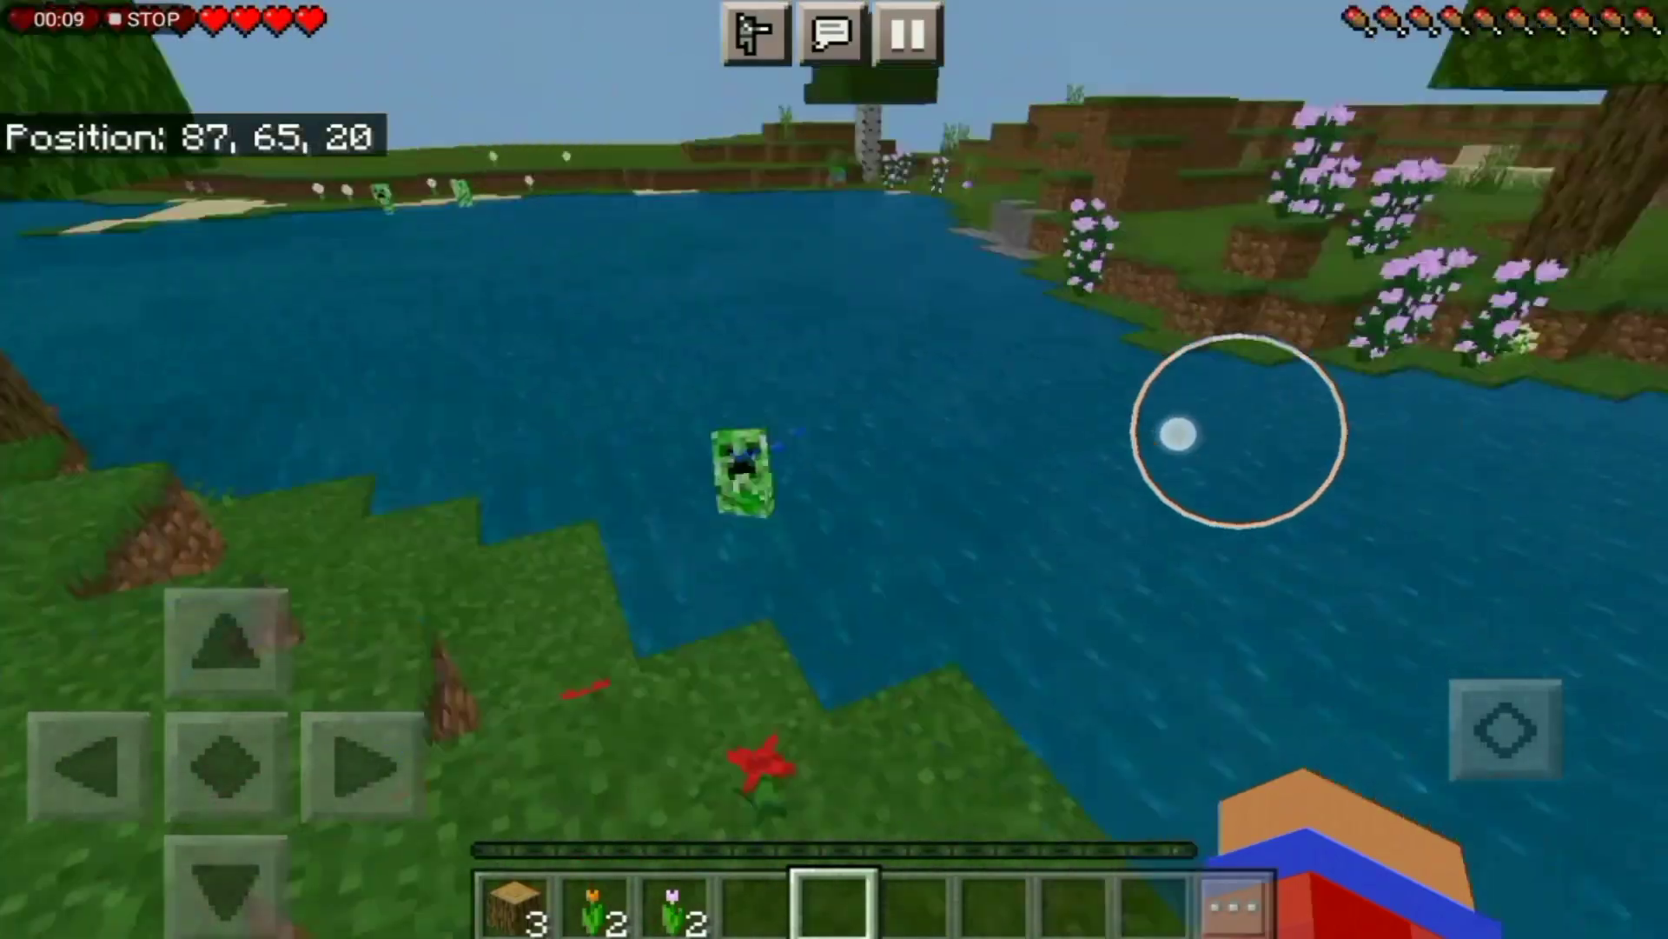
click(217, 768)
drag(1303, 418, 1313, 471)
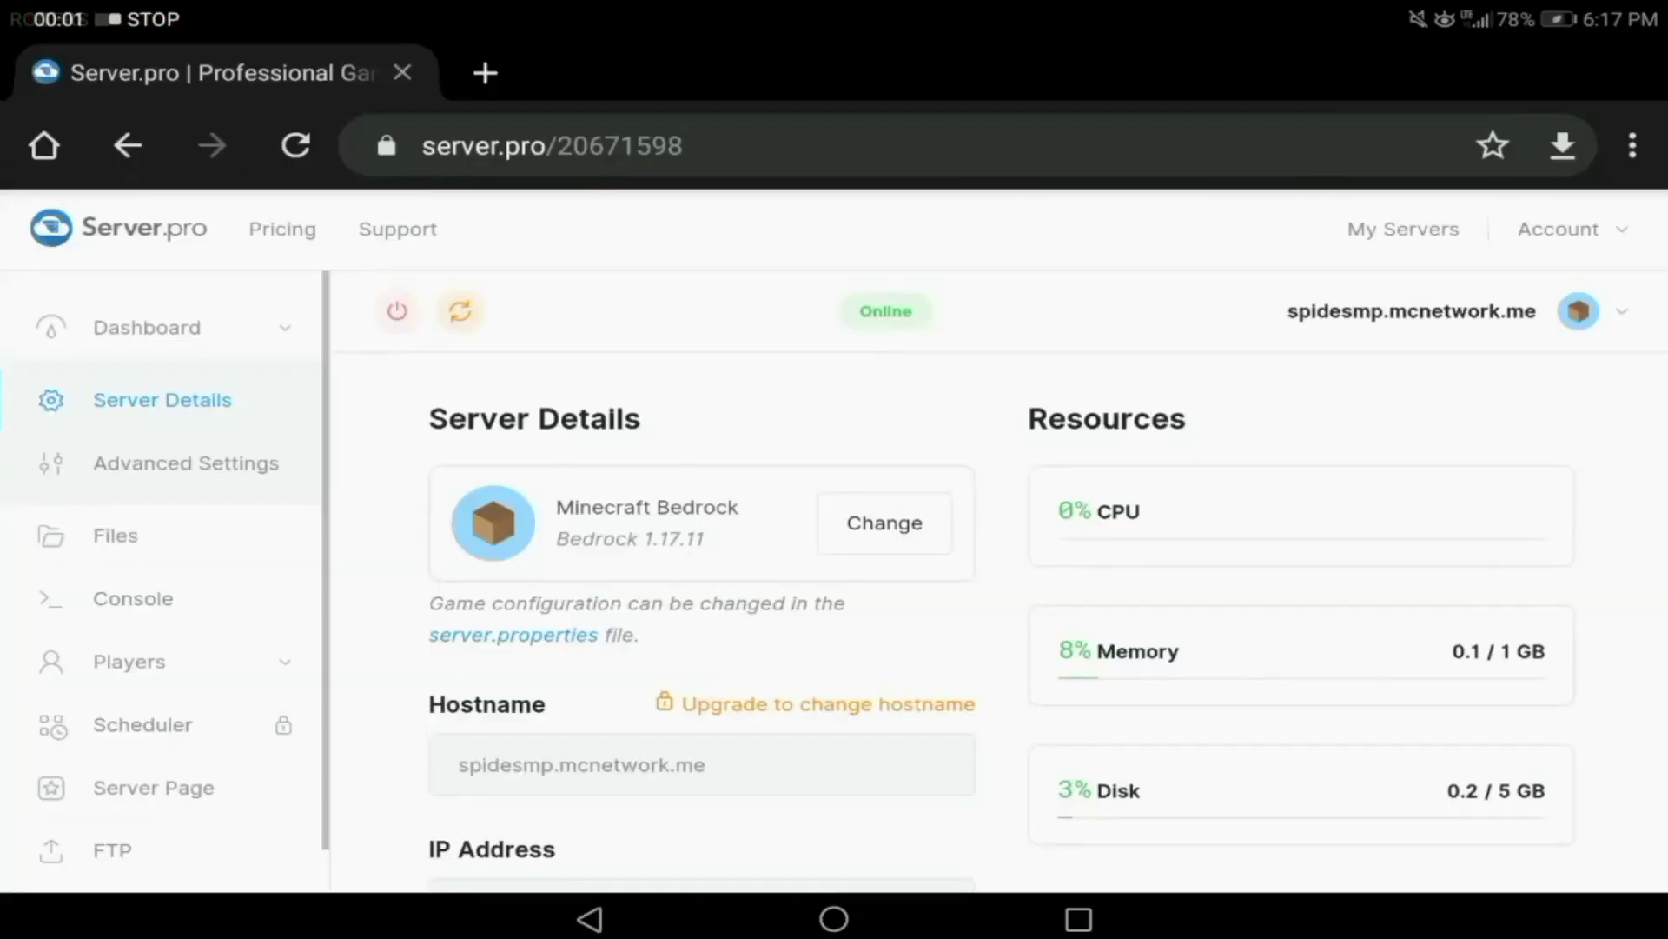
scroll(1556, 325, down, 3)
scroll(73, 499, down, 3)
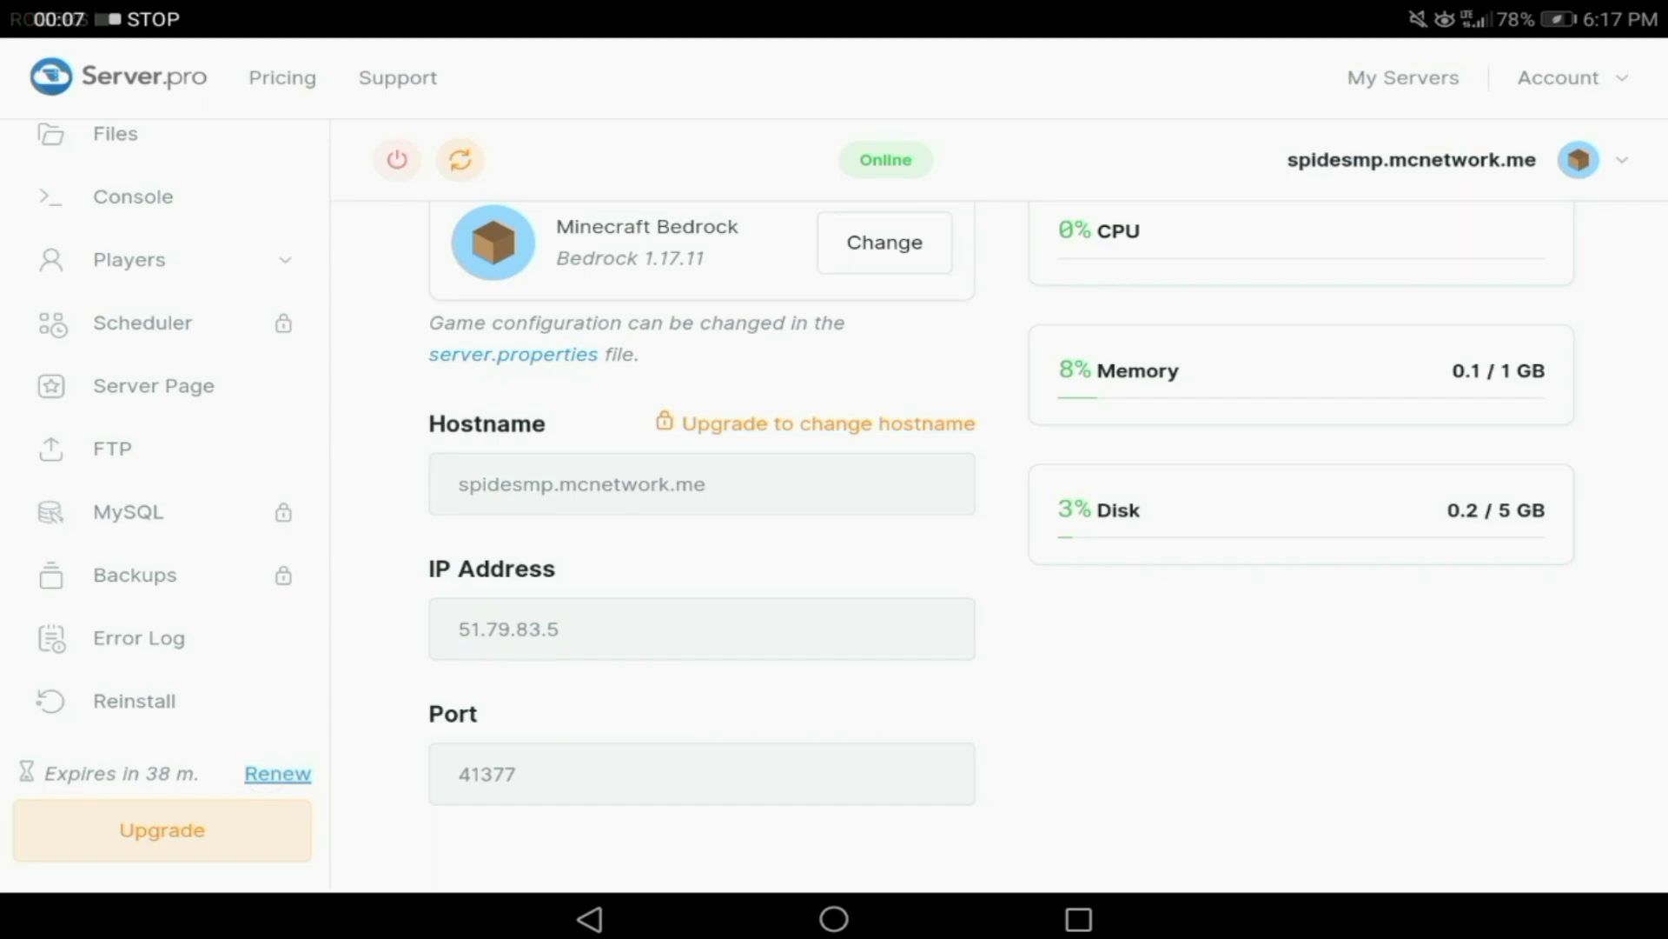
scroll(1028, 453, up, 2)
scroll(835, 587, down, 2)
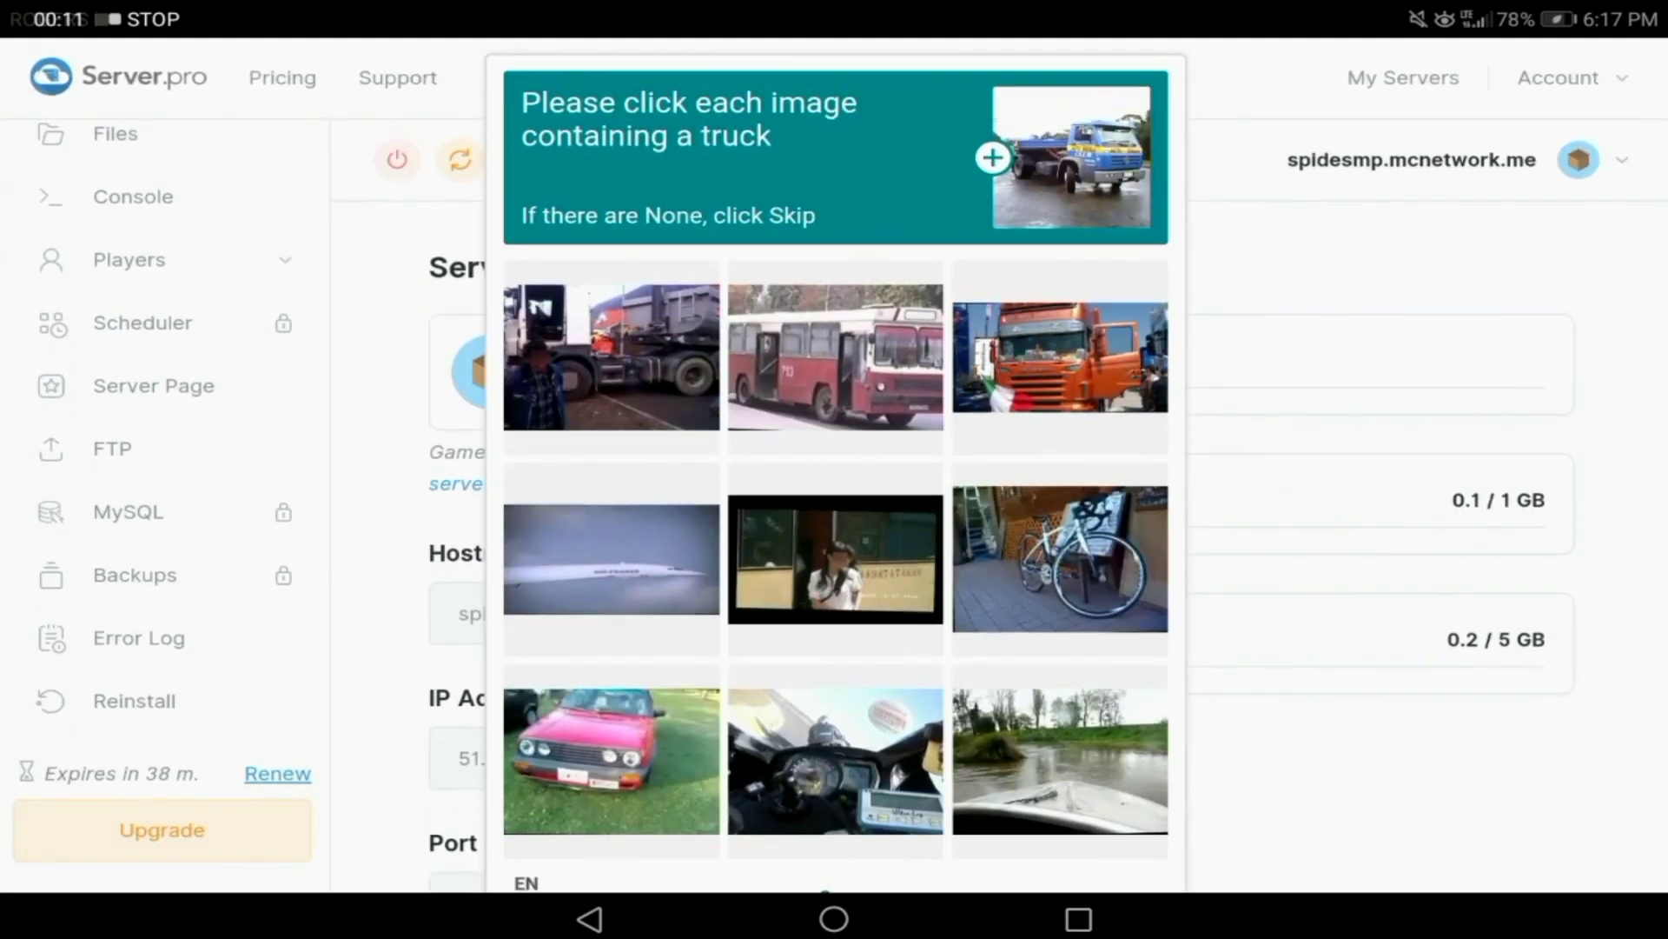
Solve the truck image captcha to confirm the server renewal
click(864, 364)
click(1060, 357)
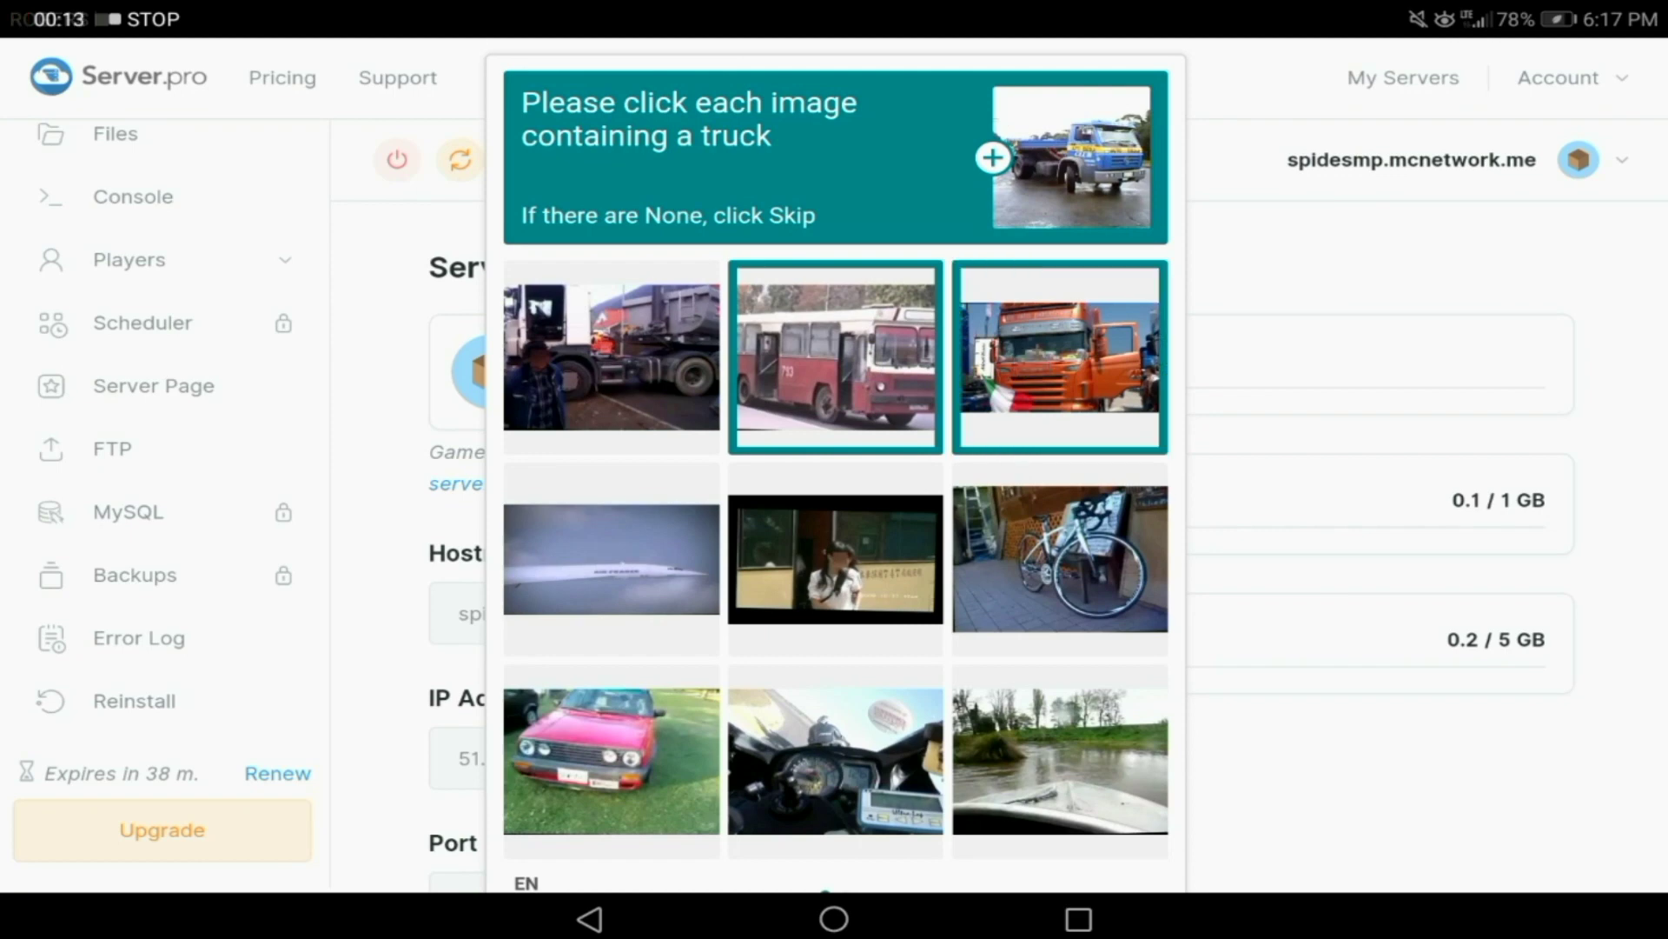
click(652, 424)
scroll(834, 521, down, 2)
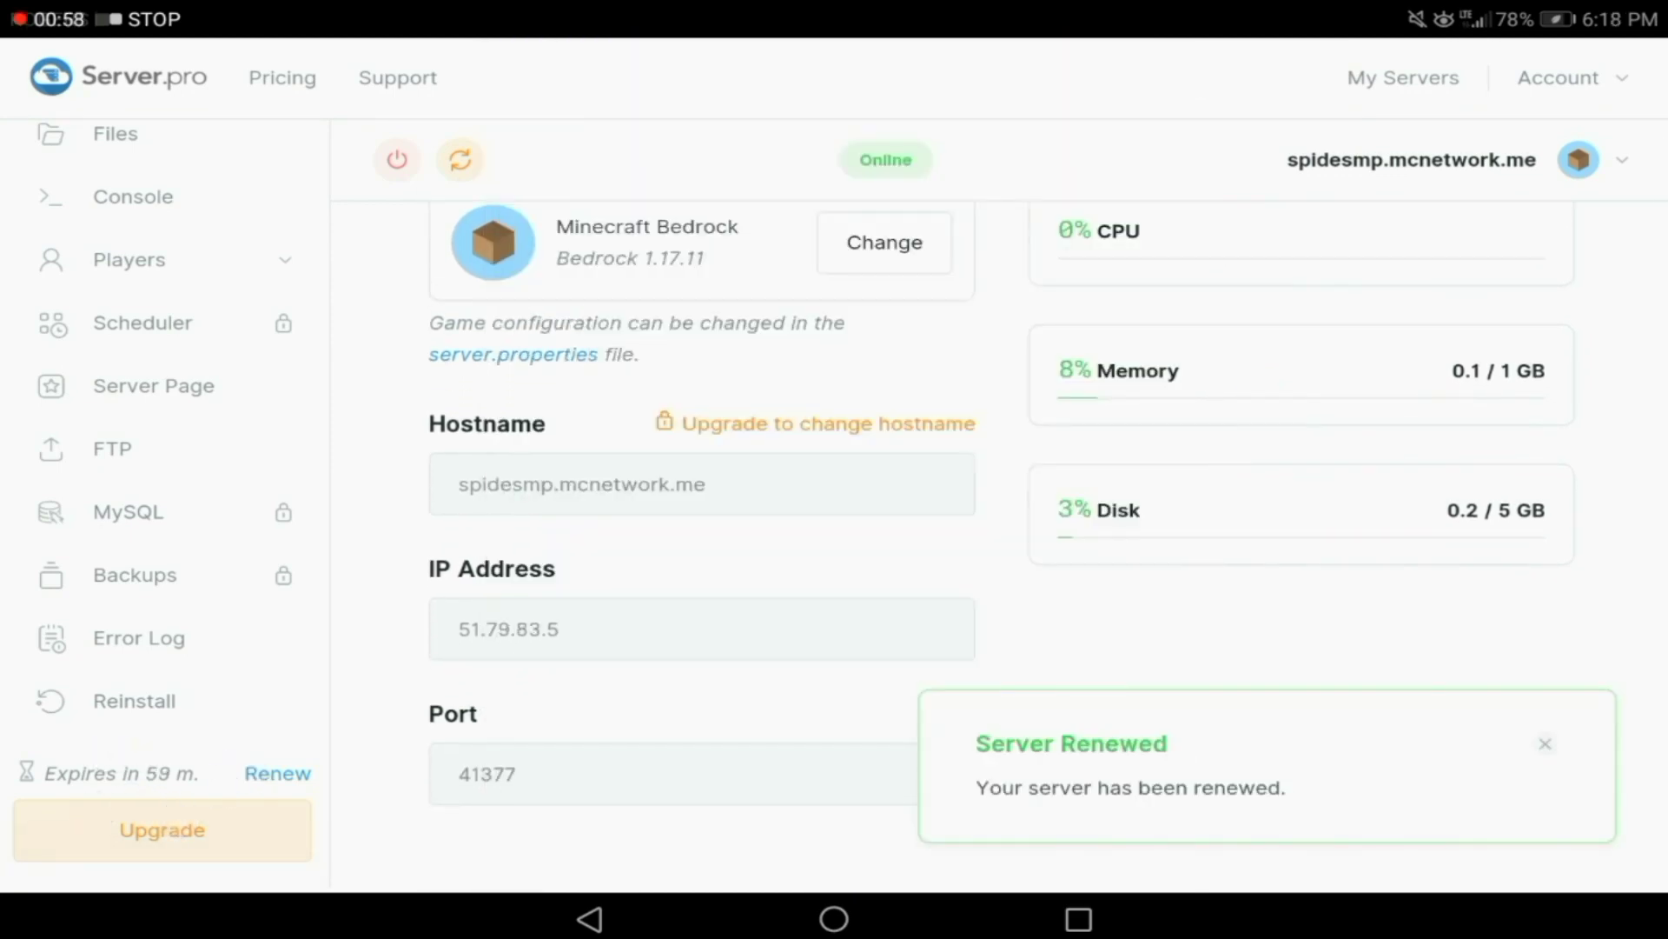
Walk through the dark forest near the other player in third-person view
drag(112, 838, 309, 703)
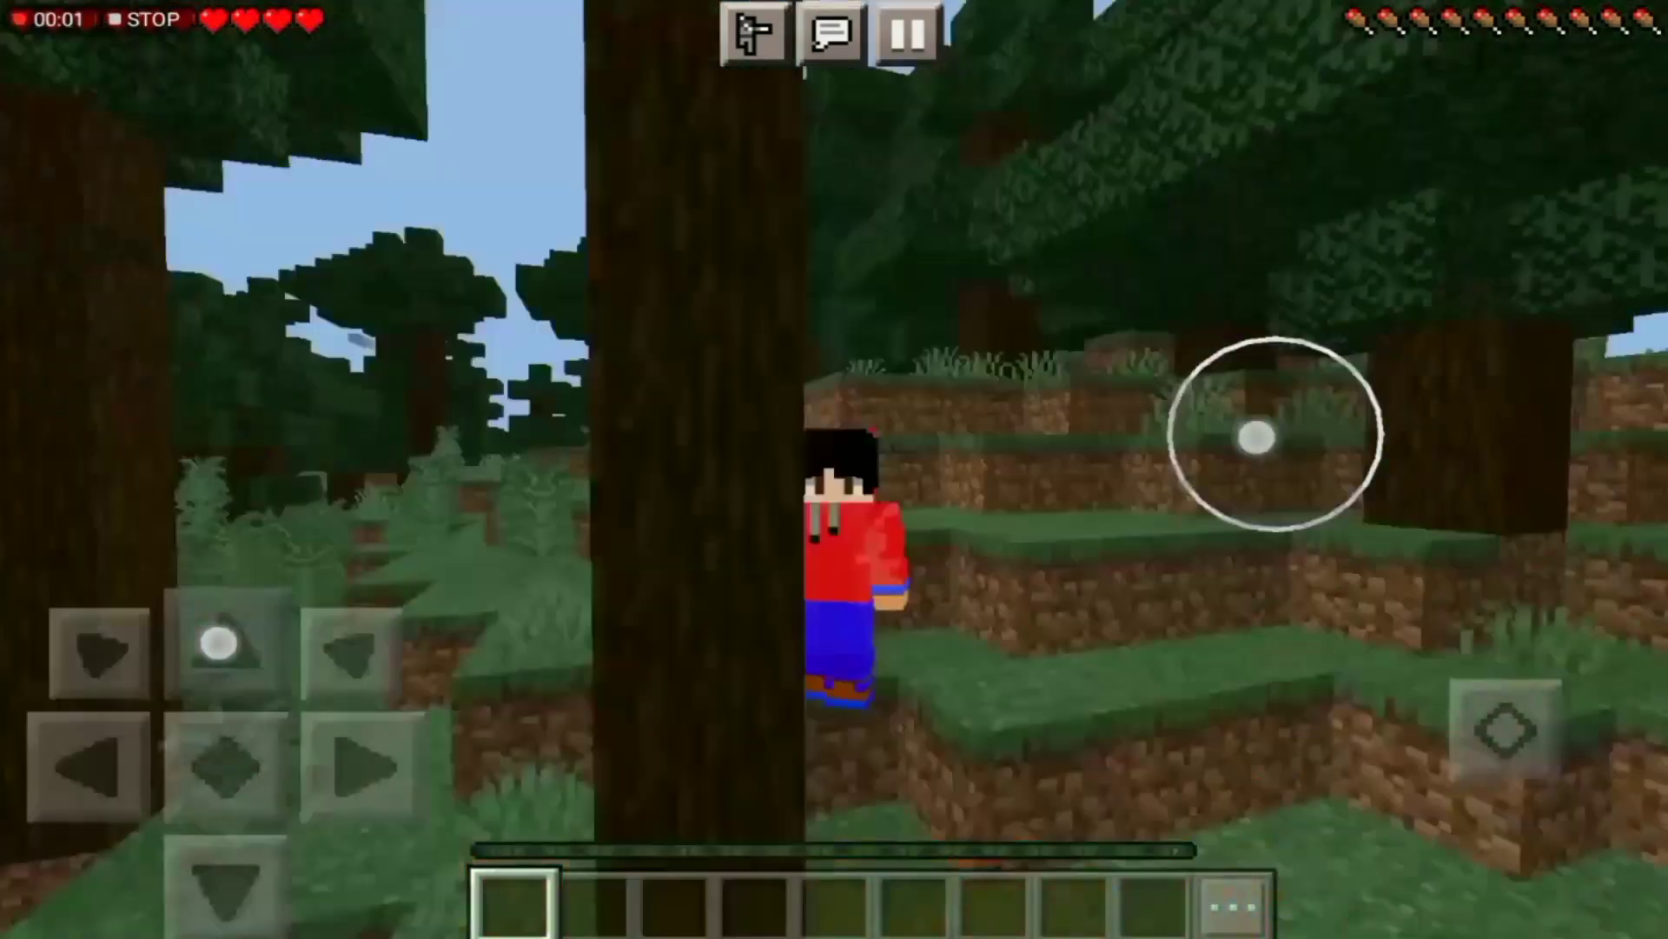
mouse_move(1255, 436)
mouse_down()
mouse_move(1081, 429)
mouse_move(1322, 411)
mouse_move(1134, 367)
mouse_up()
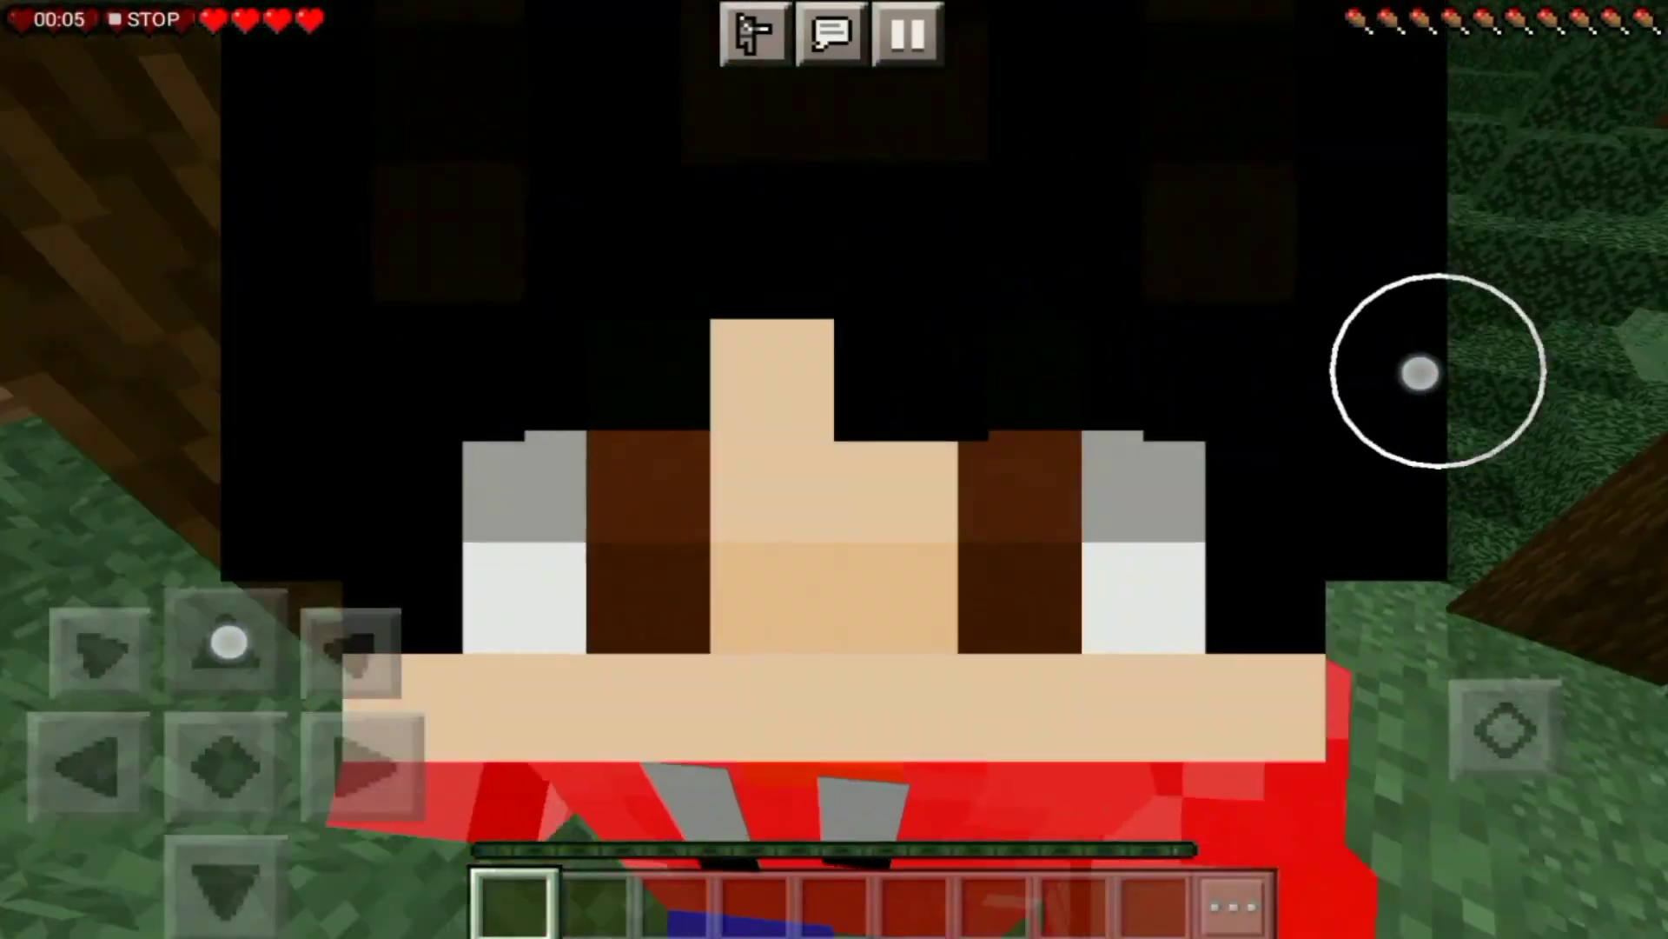